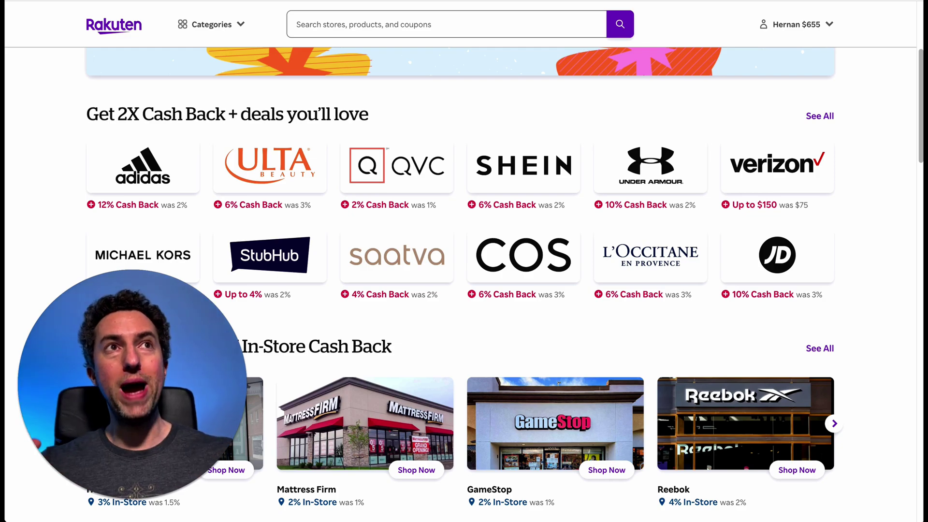
# Step: Browse the double cash back stores and deals on Rakuten and the top offers on RetailMeNot
pyautogui.scroll(5, 374, 80)
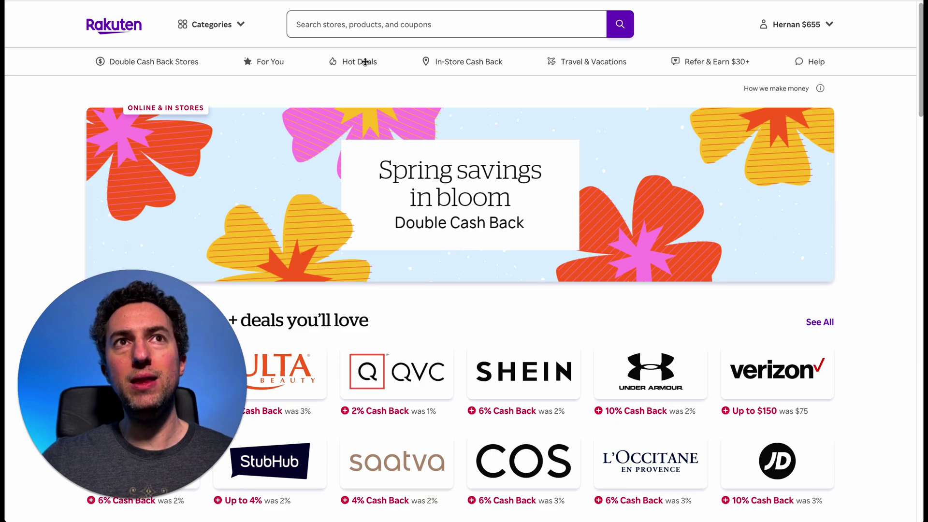
pyautogui.moveTo(372, 46)
pyautogui.mouseDown()
pyautogui.moveTo(400, 72)
pyautogui.moveTo(370, 42)
pyautogui.mouseUp()
pyautogui.moveTo(198, 42)
pyautogui.mouseDown()
pyautogui.moveTo(174, 93)
pyautogui.moveTo(206, 58)
pyautogui.moveTo(193, 46)
pyautogui.mouseUp()
pyautogui.scroll(-5, 765, 332)
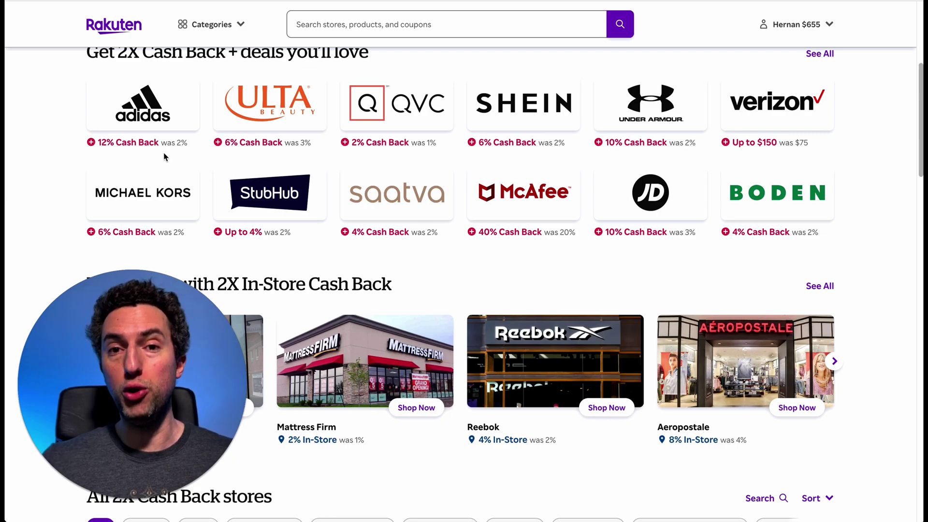
pyautogui.scroll(-10, 638, 217)
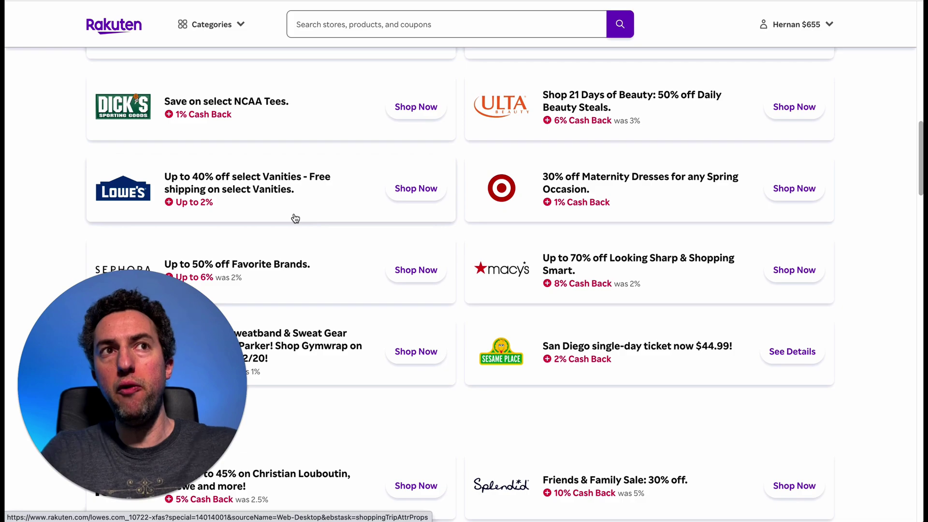
pyautogui.scroll(-3, 295, 219)
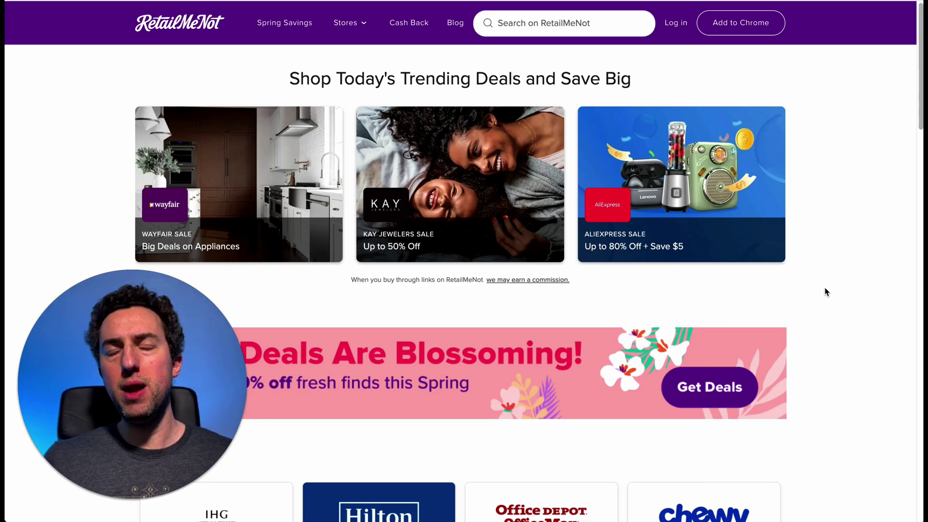
pyautogui.scroll(-8, 825, 289)
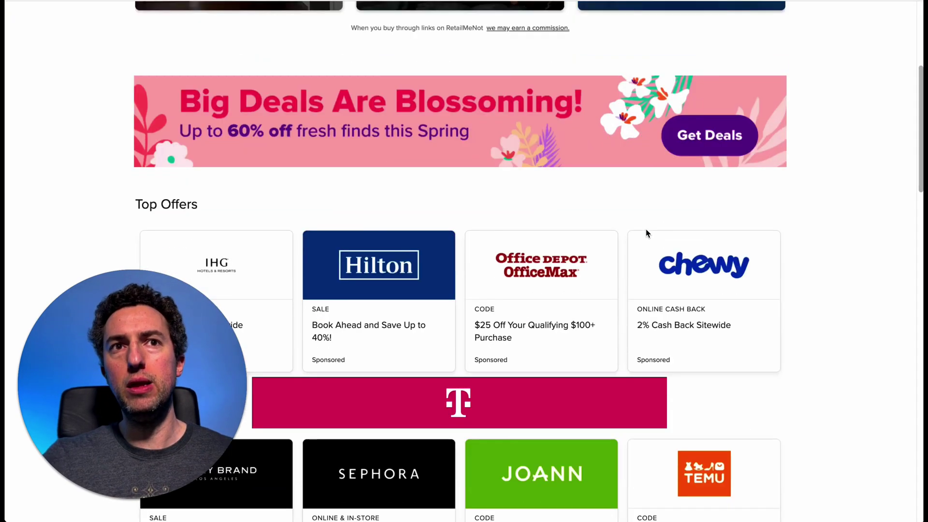
pyautogui.scroll(-2, 663, 242)
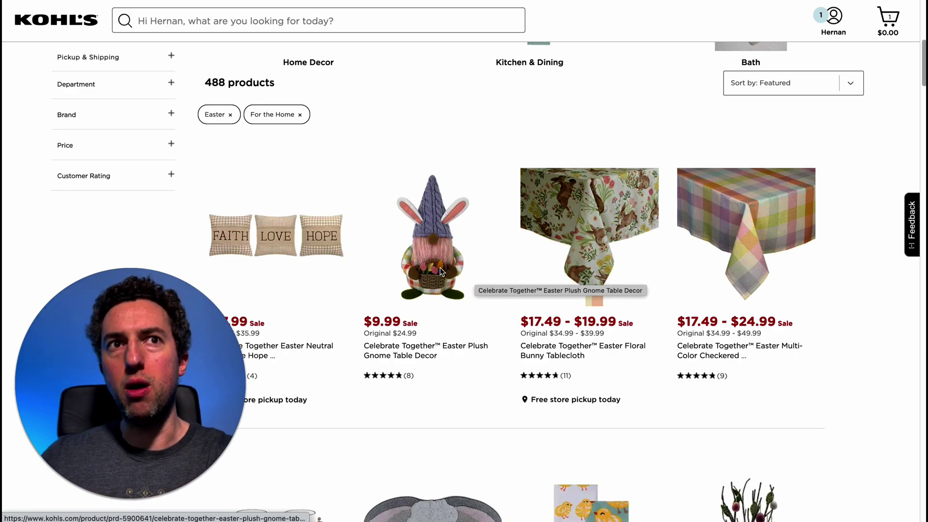
# Step: Open the Celebrate Together Easter Plush Gnome Table Decor on Kohl's and bring up the cart with its coupon code entry
pyautogui.click(440, 268)
pyautogui.click(742, 301)
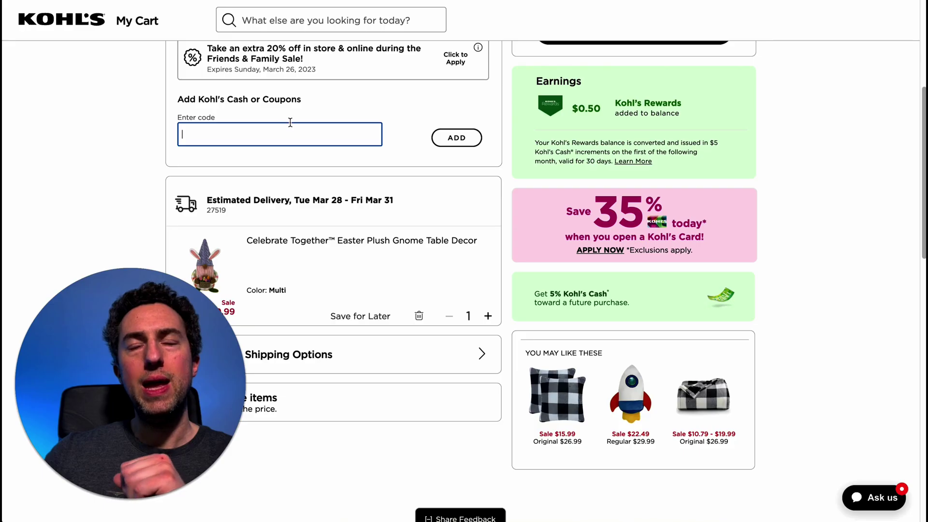
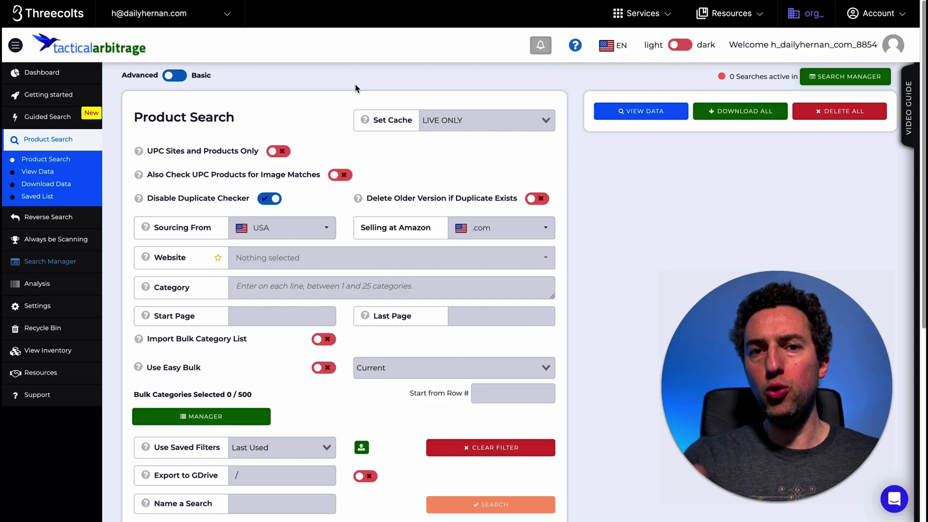
# Step: In Tactical Arbitrage's Product Search, set the source website to kohls.com (UPC / EAN)
pyautogui.scroll(-1, 333, 178)
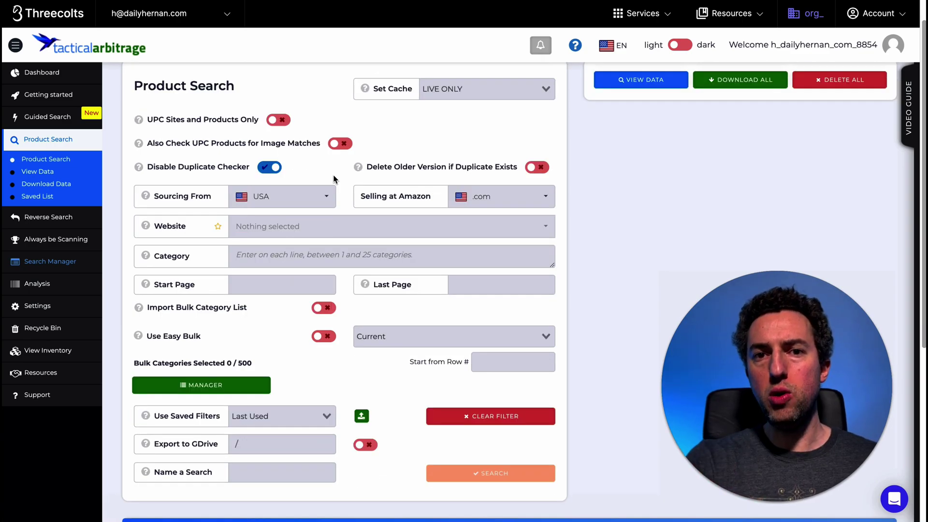
pyautogui.click(310, 228)
pyautogui.write('kohls')
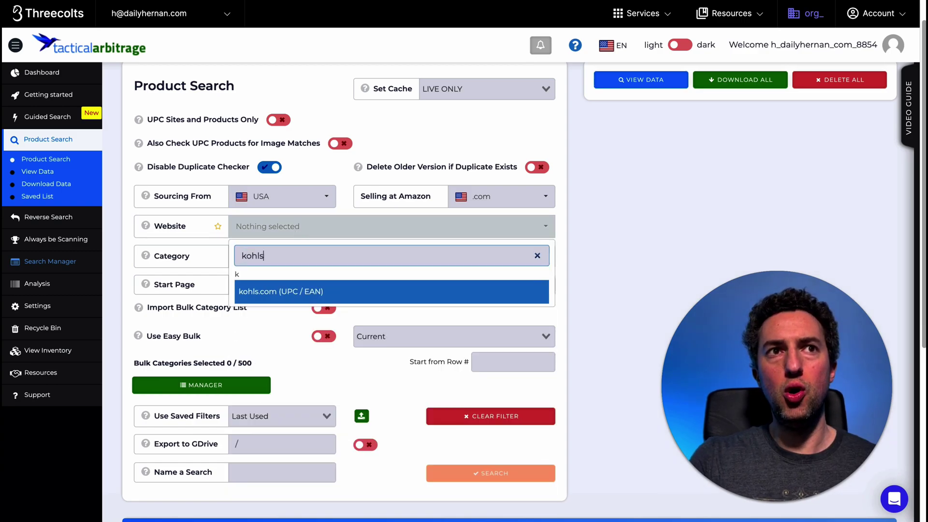
pyautogui.press('Return')
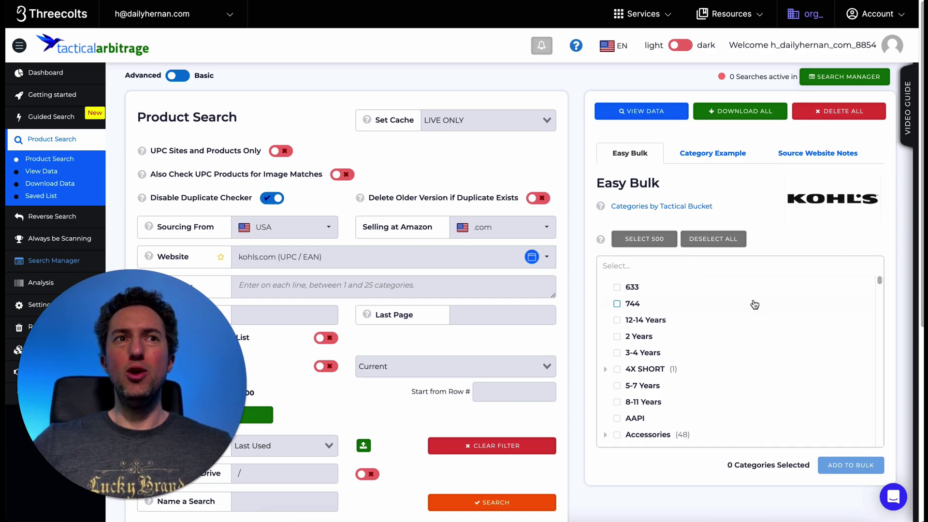
pyautogui.moveTo(821, 250)
pyautogui.mouseDown()
pyautogui.moveTo(591, 150)
pyautogui.moveTo(673, 162)
pyautogui.mouseUp()
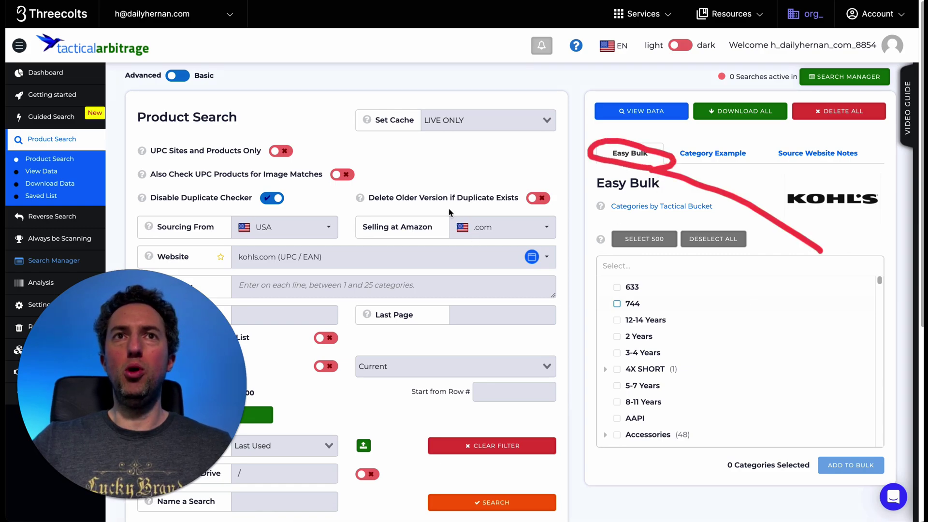
pyautogui.moveTo(496, 147)
pyautogui.mouseDown()
pyautogui.moveTo(338, 230)
pyautogui.moveTo(134, 236)
pyautogui.moveTo(146, 271)
pyautogui.moveTo(231, 264)
pyautogui.moveTo(199, 231)
pyautogui.mouseUp()
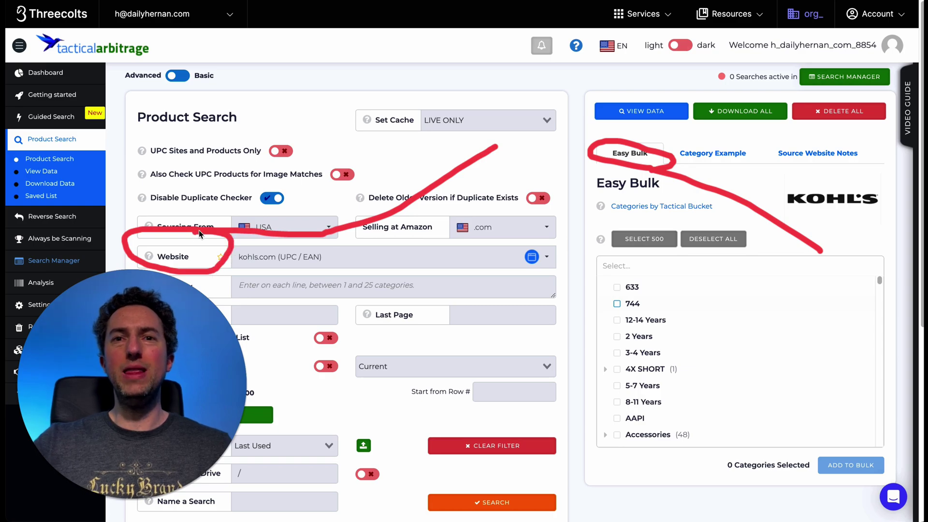
pyautogui.press('Escape')
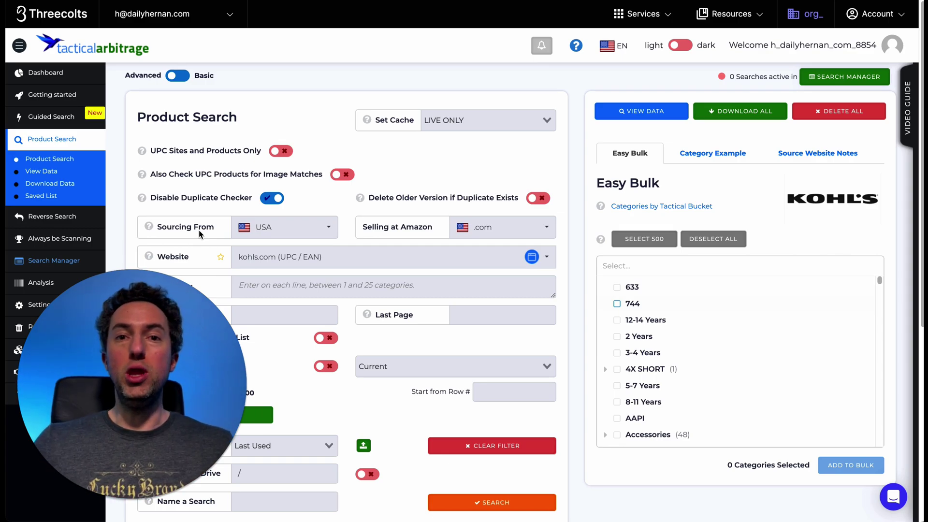
# Step: Select the Kids, Nike and Pet Supplies categories of Kohl's in Easy Bulk and add them to the bulk selection
pyautogui.scroll(-5, 696, 365)
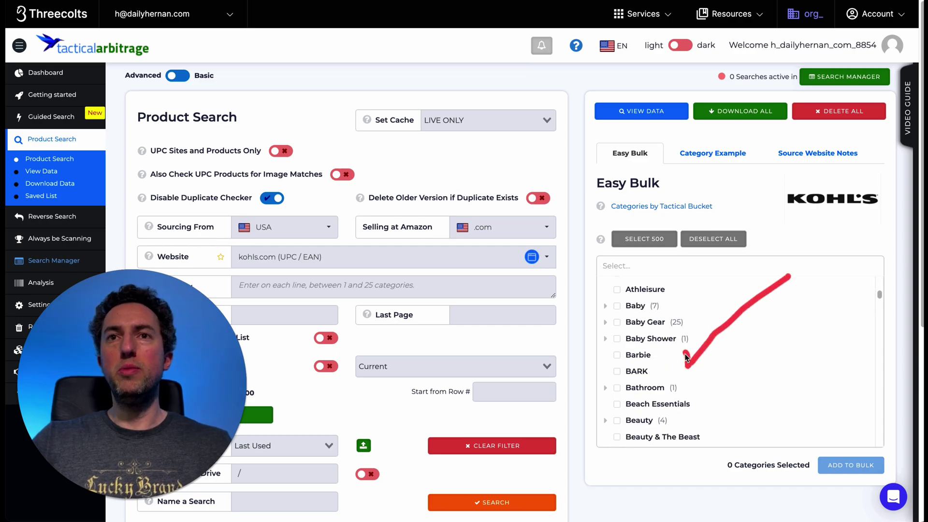
pyautogui.moveTo(686, 357); pyautogui.dragTo(690, 369)
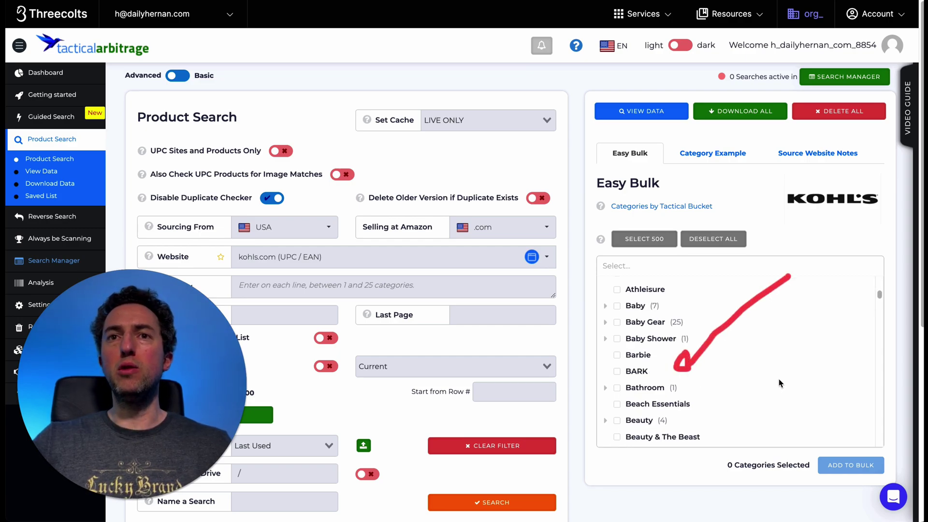
pyautogui.scroll(-10, 677, 391)
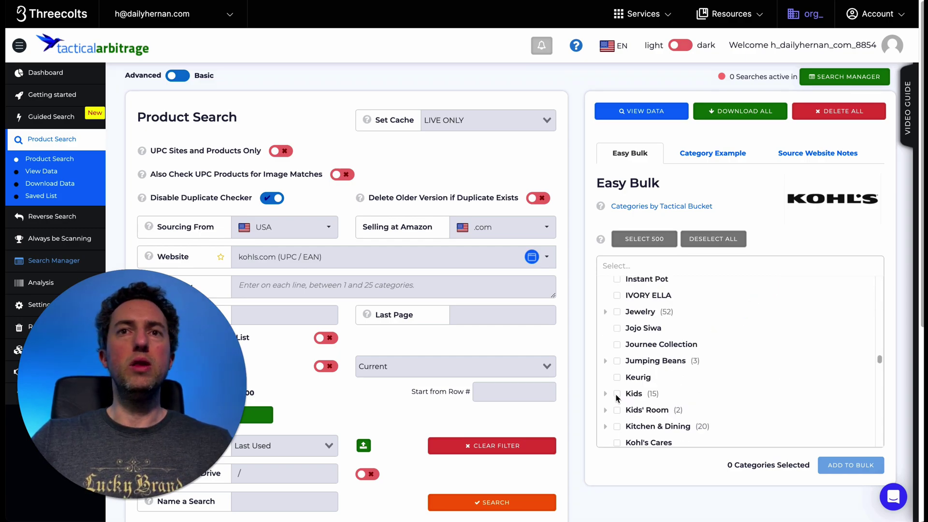
pyautogui.click(616, 394)
pyautogui.scroll(-5, 622, 400)
pyautogui.click(618, 395)
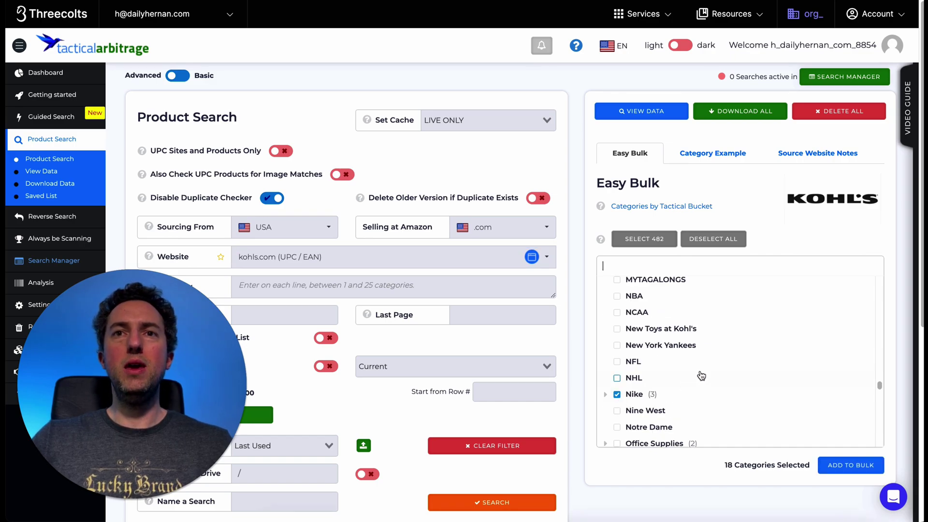
pyautogui.scroll(-5, 700, 375)
pyautogui.click(617, 315)
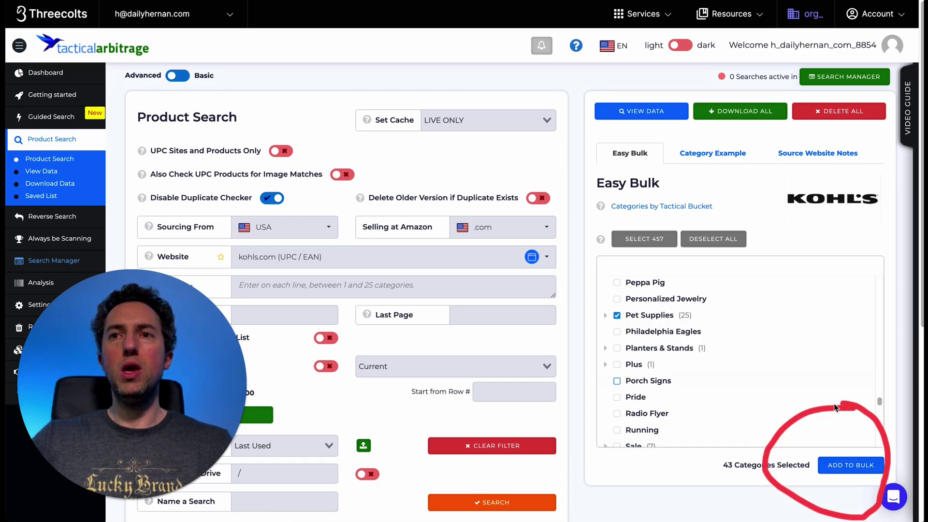
pyautogui.click(847, 468)
# Step: Expand the source price adjustments among the product filters and set the store discount to 20%
pyautogui.moveTo(342, 208)
pyautogui.mouseDown()
pyautogui.moveTo(269, 254)
pyautogui.moveTo(155, 244)
pyautogui.moveTo(137, 292)
pyautogui.moveTo(322, 283)
pyautogui.mouseUp()
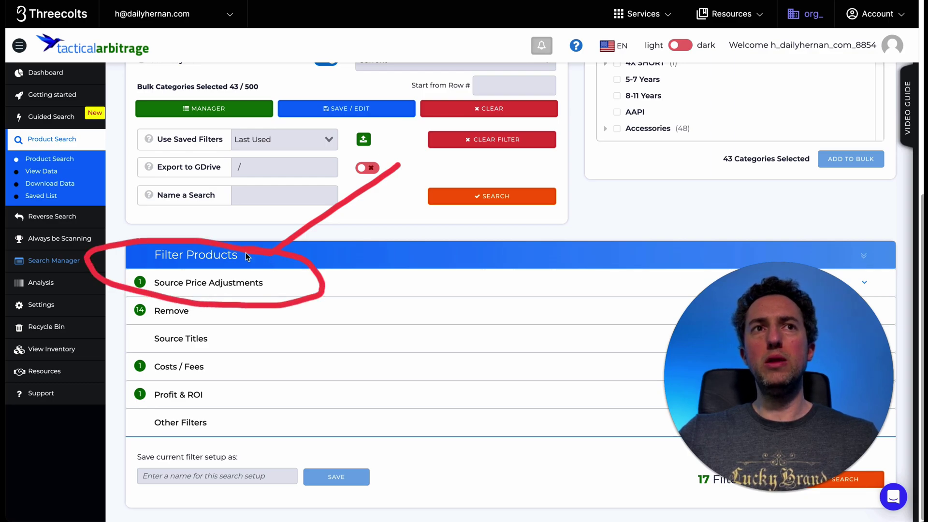
pyautogui.click(375, 280)
pyautogui.click(377, 274)
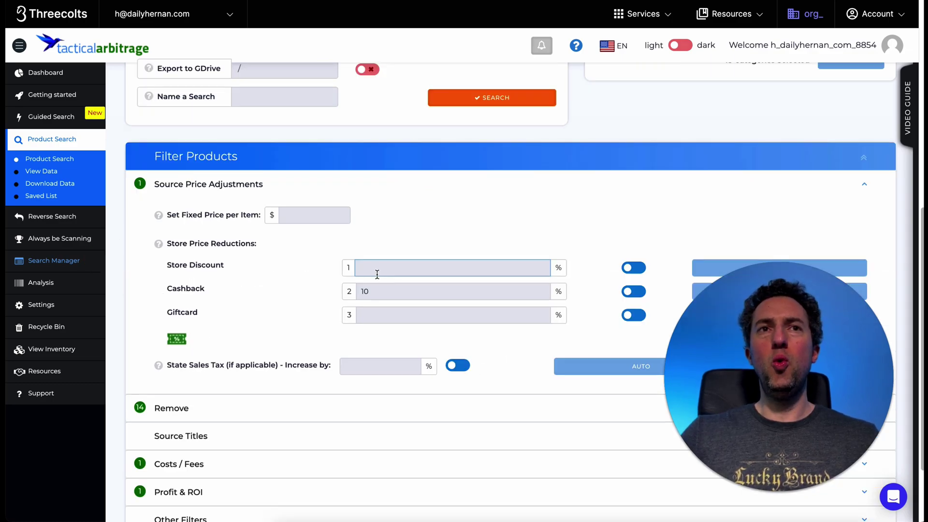
pyautogui.write('20')
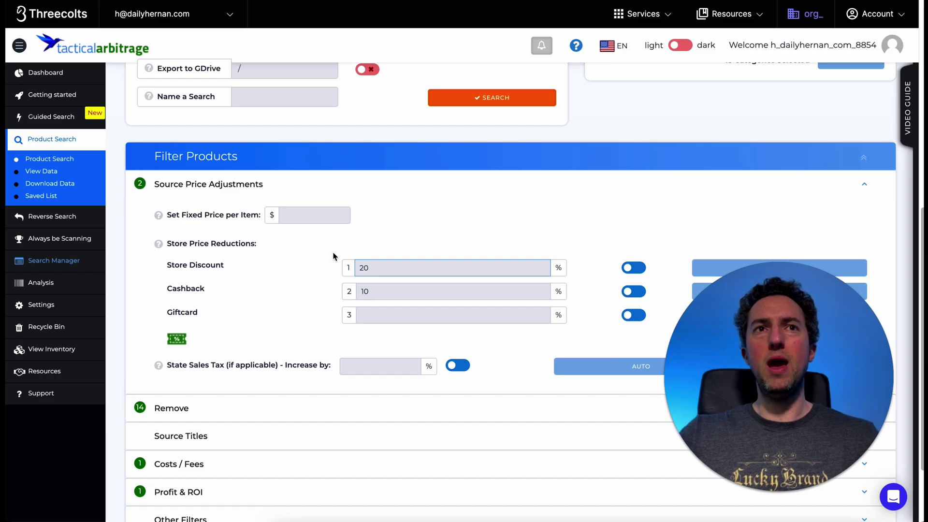
# Step: Set the cashback reduction for the Kohl's search to 8%
pyautogui.moveTo(290, 242); pyautogui.dragTo(390, 232)
pyautogui.moveTo(454, 209)
pyautogui.mouseDown()
pyautogui.moveTo(346, 280)
pyautogui.moveTo(369, 266)
pyautogui.mouseUp()
pyautogui.moveTo(272, 282)
pyautogui.mouseDown()
pyautogui.moveTo(205, 277)
pyautogui.moveTo(260, 286)
pyautogui.mouseUp()
pyautogui.press('BackSpace')
pyautogui.press('BackSpace')
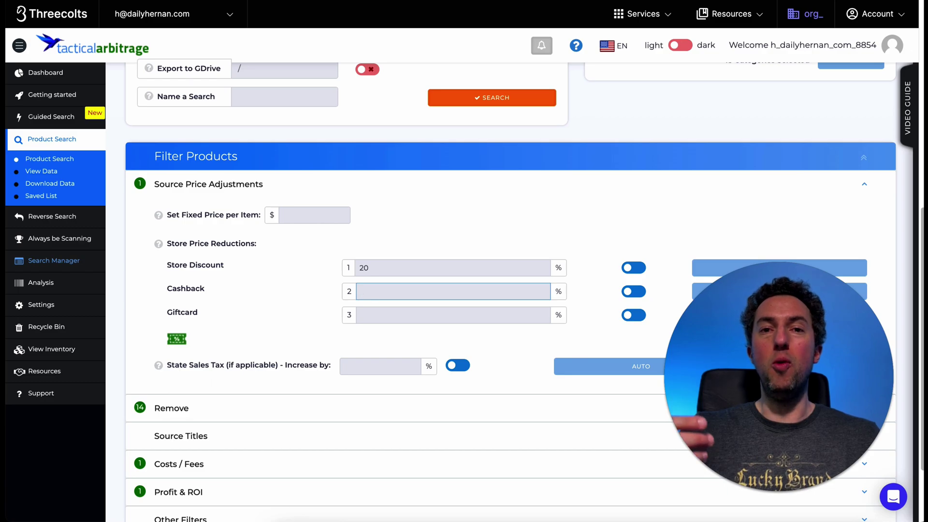
pyautogui.write('8')
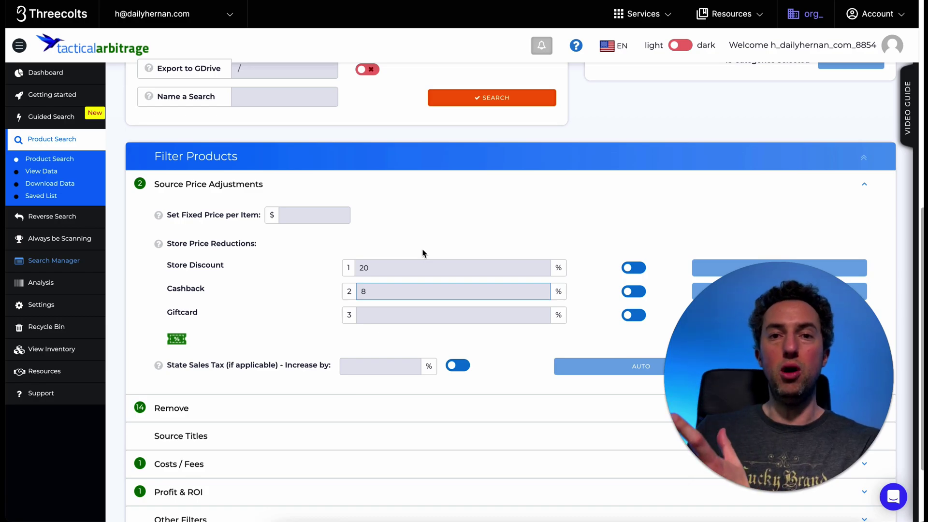
pyautogui.scroll(-2, 423, 254)
pyautogui.moveTo(413, 151); pyautogui.dragTo(346, 328)
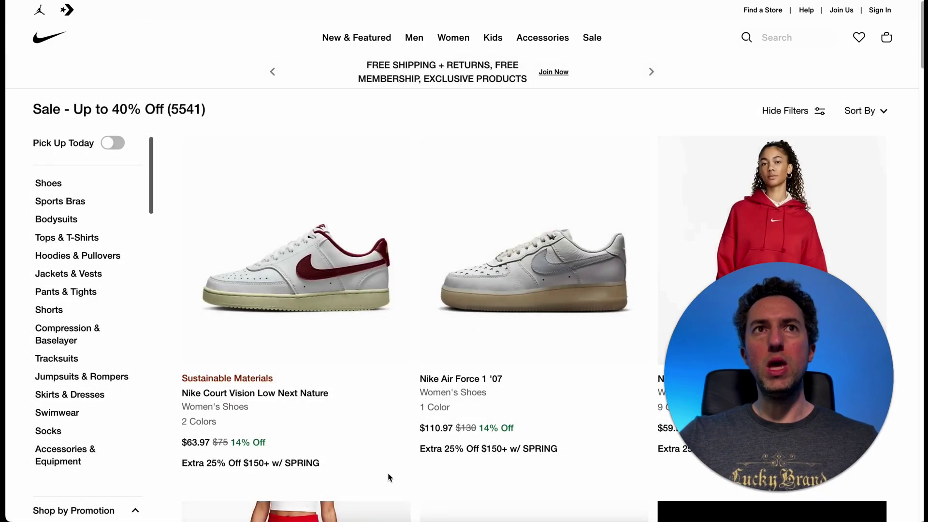
pyautogui.moveTo(598, 41)
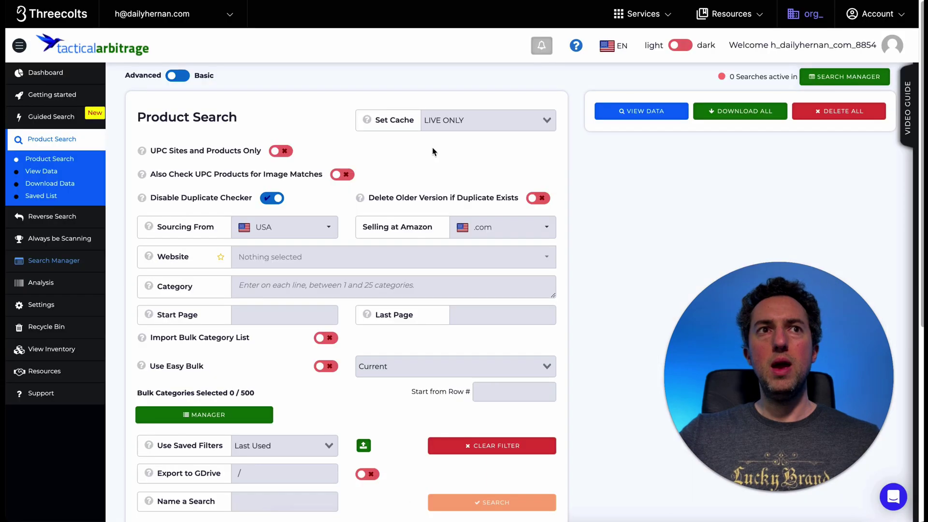
pyautogui.moveTo(433, 147)
pyautogui.mouseDown()
pyautogui.moveTo(262, 281)
pyautogui.moveTo(181, 264)
pyautogui.moveTo(120, 285)
pyautogui.moveTo(221, 307)
pyautogui.moveTo(236, 272)
pyautogui.mouseUp()
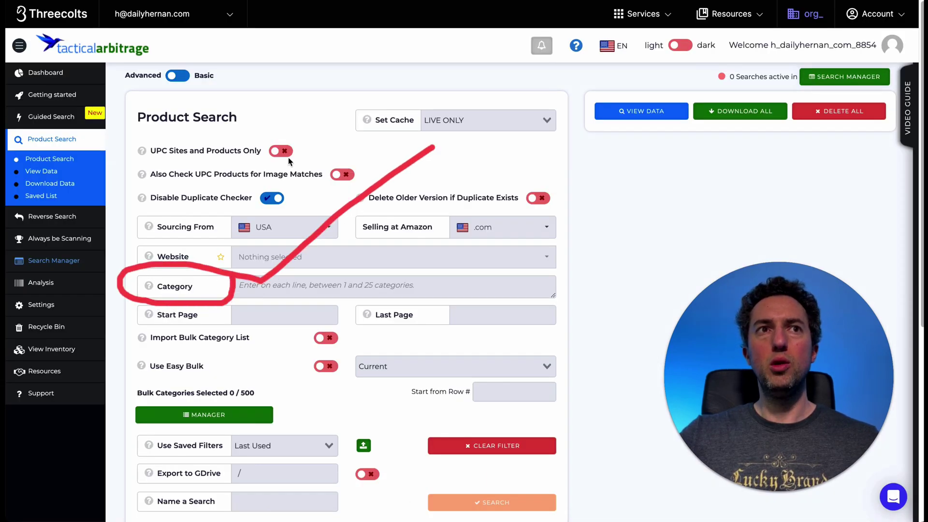
pyautogui.moveTo(288, 157)
pyautogui.mouseDown()
pyautogui.moveTo(189, 232)
pyautogui.moveTo(117, 255)
pyautogui.moveTo(190, 222)
pyautogui.mouseUp()
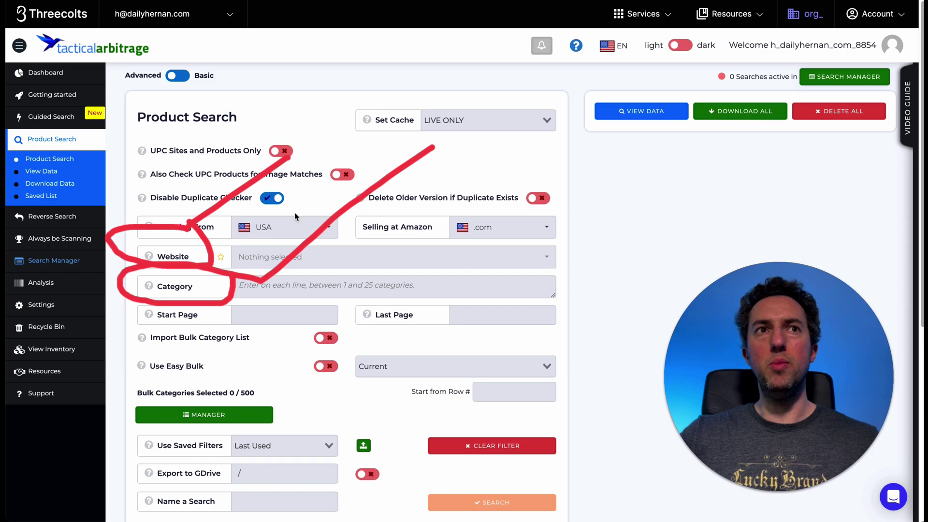
pyautogui.moveTo(193, 166); pyautogui.dragTo(272, 248)
pyautogui.moveTo(157, 209); pyautogui.dragTo(323, 184)
pyautogui.moveTo(414, 152); pyautogui.dragTo(204, 298)
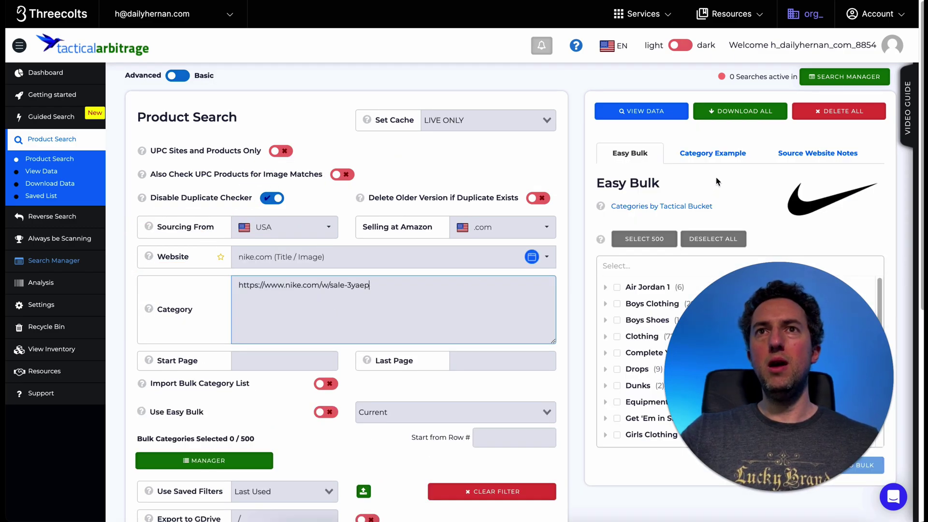
# Step: Show the category example for nike.com to check which URL format the search accepts
pyautogui.click(725, 157)
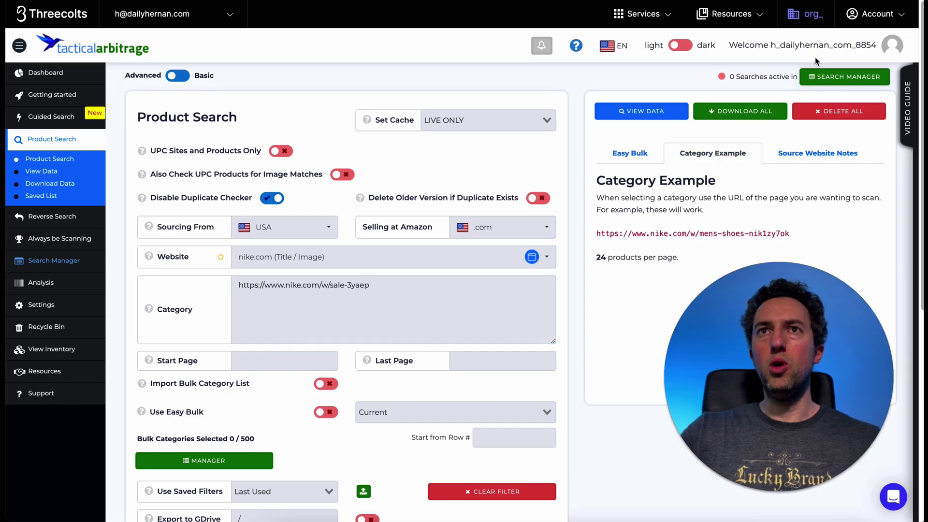
pyautogui.moveTo(817, 57)
pyautogui.mouseDown()
pyautogui.moveTo(742, 161)
pyautogui.moveTo(677, 131)
pyautogui.moveTo(684, 177)
pyautogui.moveTo(692, 124)
pyautogui.mouseUp()
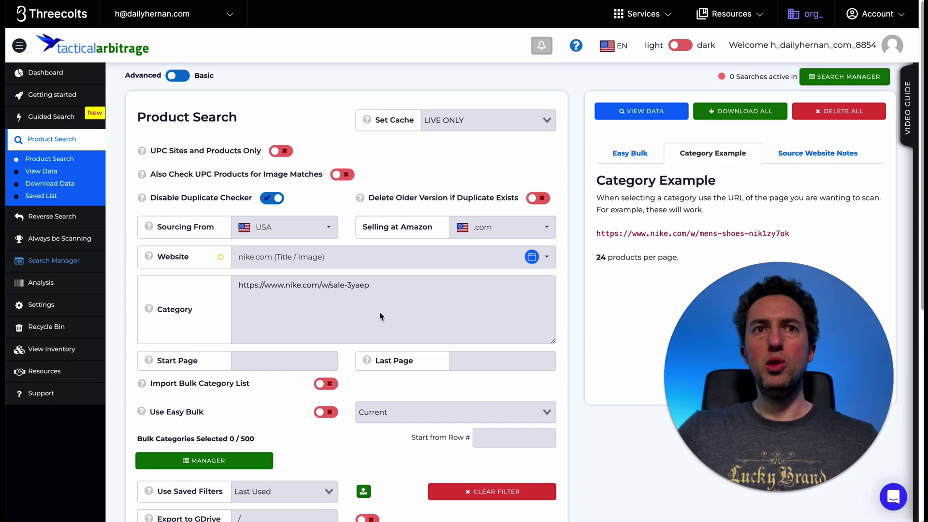
# Step: Try a cashback of 8% in the Nike search's source price adjustments and clear the cashback value again
pyautogui.scroll(-7, 387, 338)
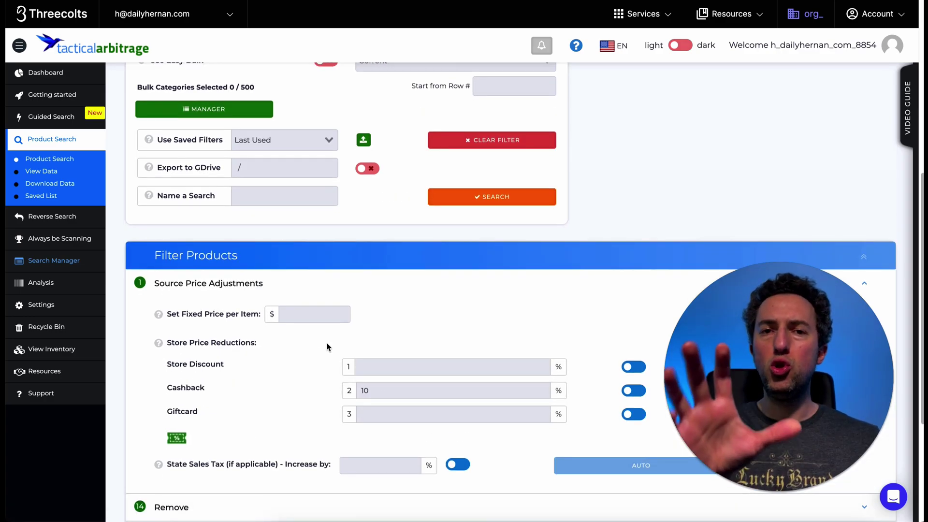
pyautogui.doubleClick(384, 389)
pyautogui.press('BackSpace')
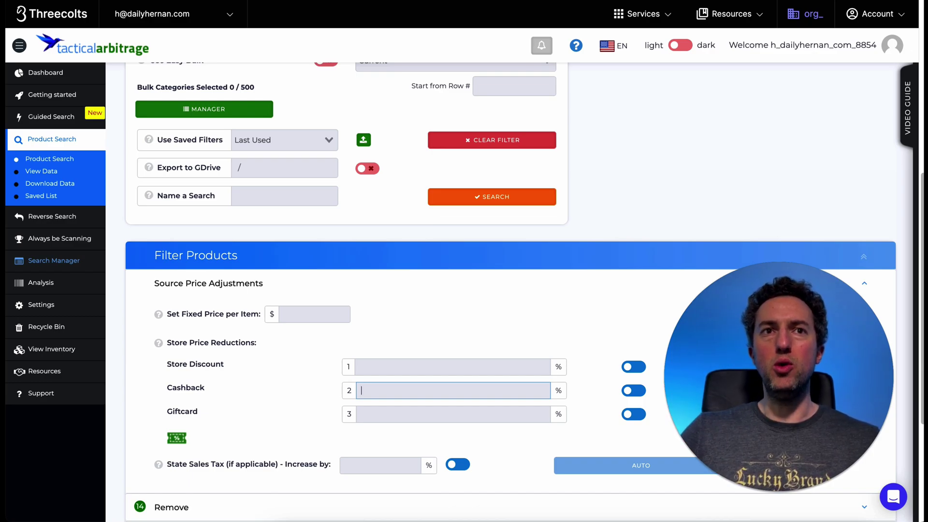
pyautogui.write('8')
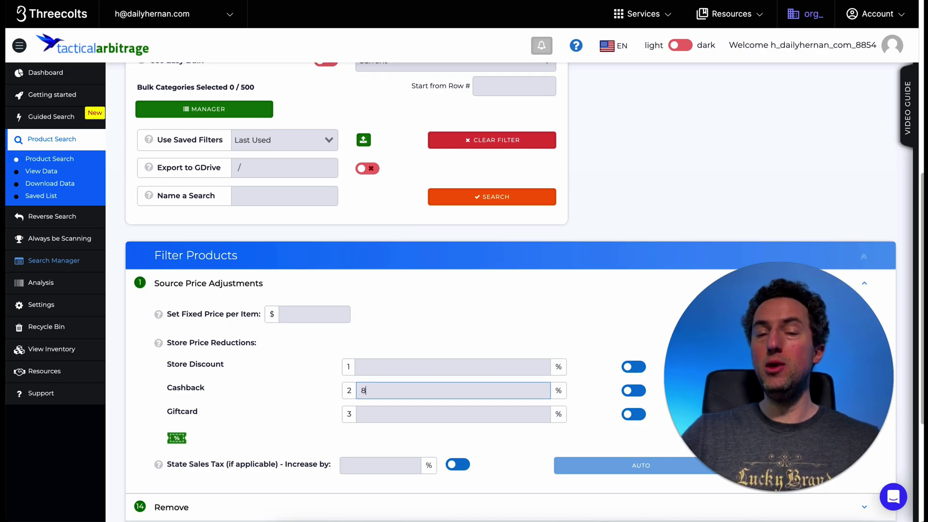
pyautogui.press('BackSpace')
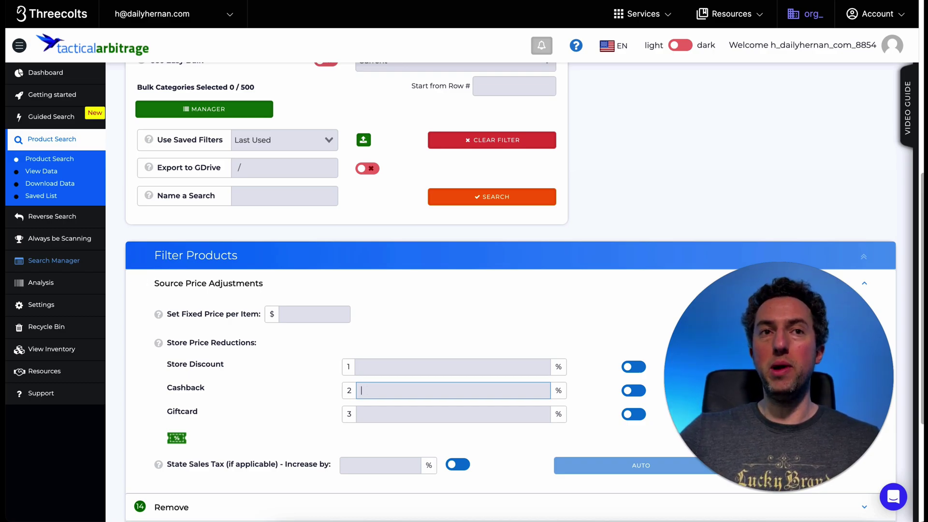
# Step: Set the cashback reduction for the Nike search to 10%
pyautogui.write('10')
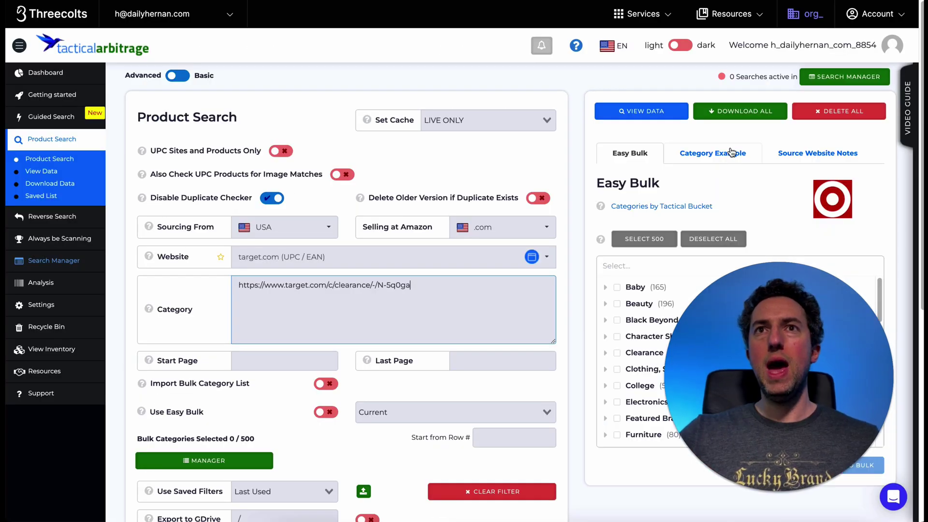
# Step: Check the category example for target.com and shorten the clearance category URL to the code 5q0ga
pyautogui.click(715, 152)
pyautogui.scroll(-2, 752, 179)
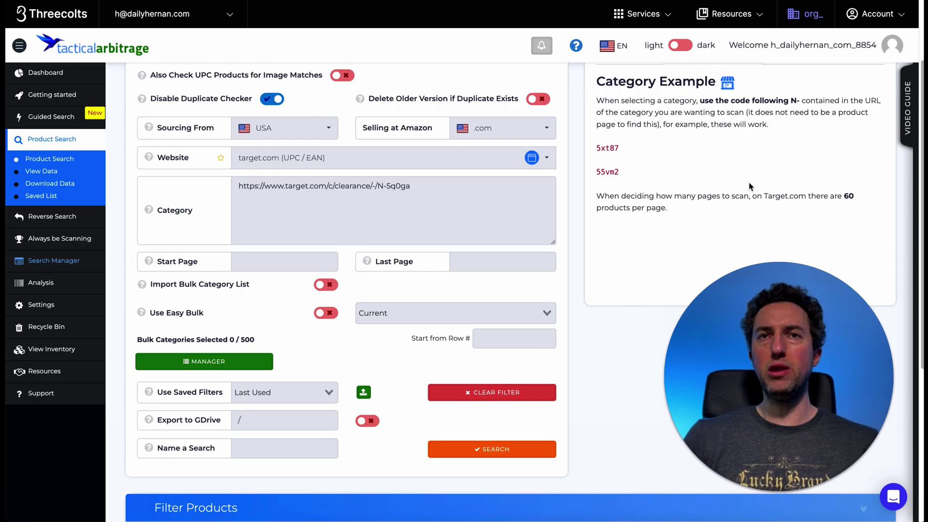
pyautogui.moveTo(624, 151); pyautogui.dragTo(596, 150)
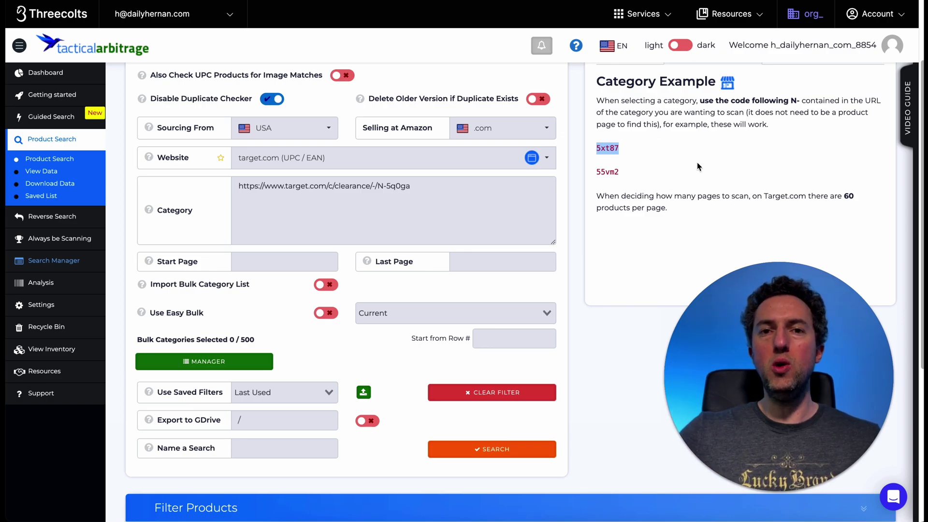
pyautogui.moveTo(388, 184)
pyautogui.mouseDown()
pyautogui.moveTo(215, 194)
pyautogui.moveTo(362, 225)
pyautogui.mouseUp()
pyautogui.press('BackSpace')
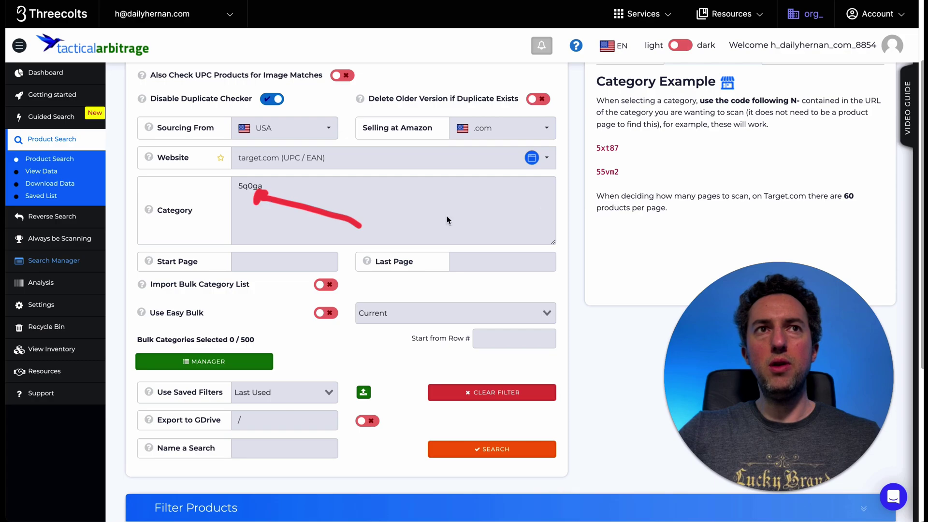
pyautogui.moveTo(671, 162)
pyautogui.mouseDown()
pyautogui.moveTo(591, 157)
pyautogui.moveTo(673, 177)
pyautogui.moveTo(666, 166)
pyautogui.mouseUp()
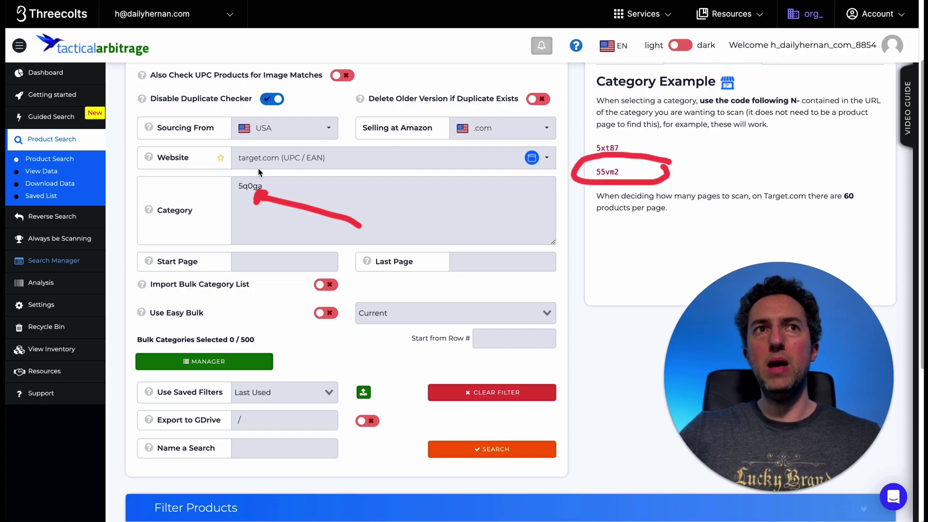
pyautogui.press('Escape')
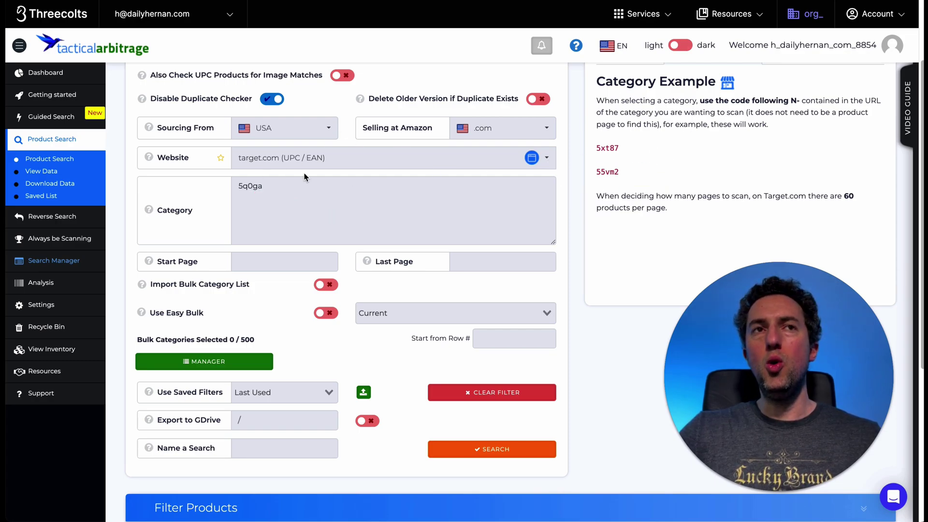
pyautogui.moveTo(306, 171)
pyautogui.mouseDown()
pyautogui.moveTo(260, 172)
pyautogui.moveTo(262, 219)
pyautogui.moveTo(292, 167)
pyautogui.mouseUp()
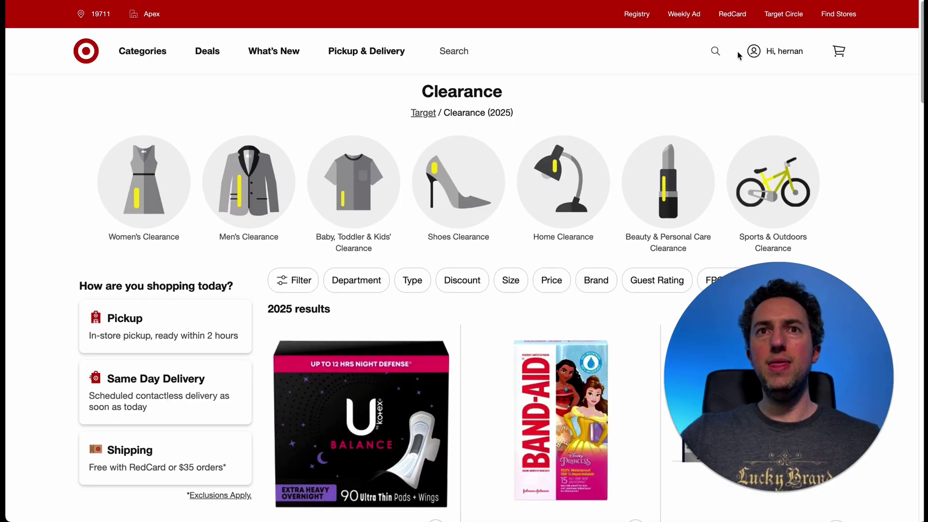
# Step: Look over Target's clearance listing and set the cashback reduction for the Target search to 5%
pyautogui.scroll(-10, 741, 63)
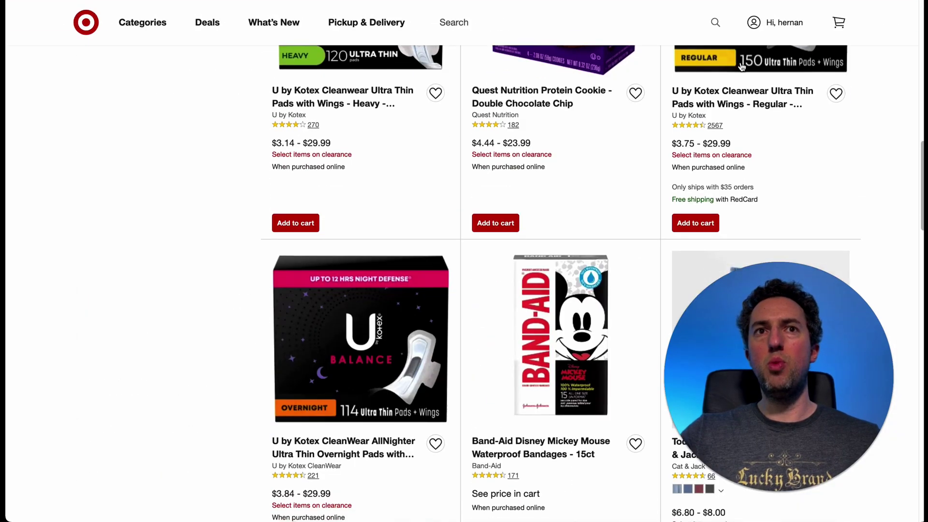
pyautogui.scroll(15, 742, 67)
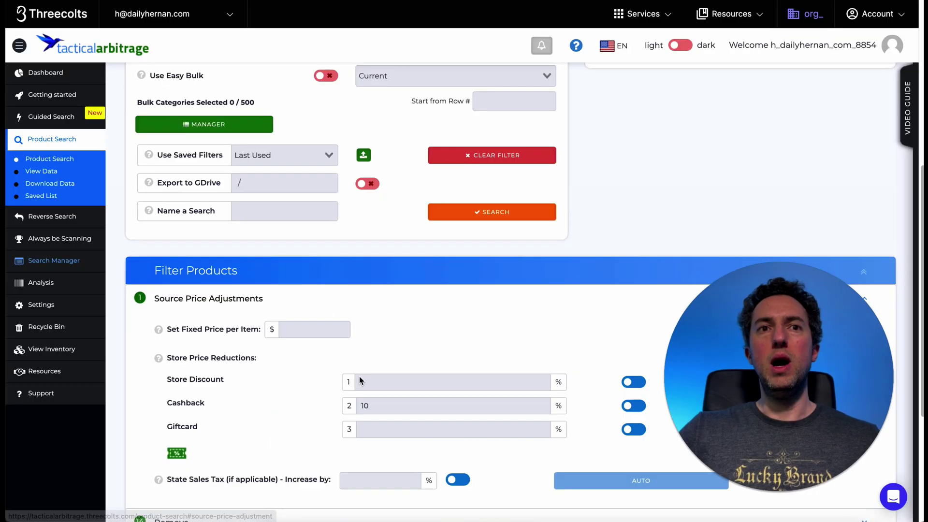
pyautogui.moveTo(378, 406); pyautogui.dragTo(315, 404)
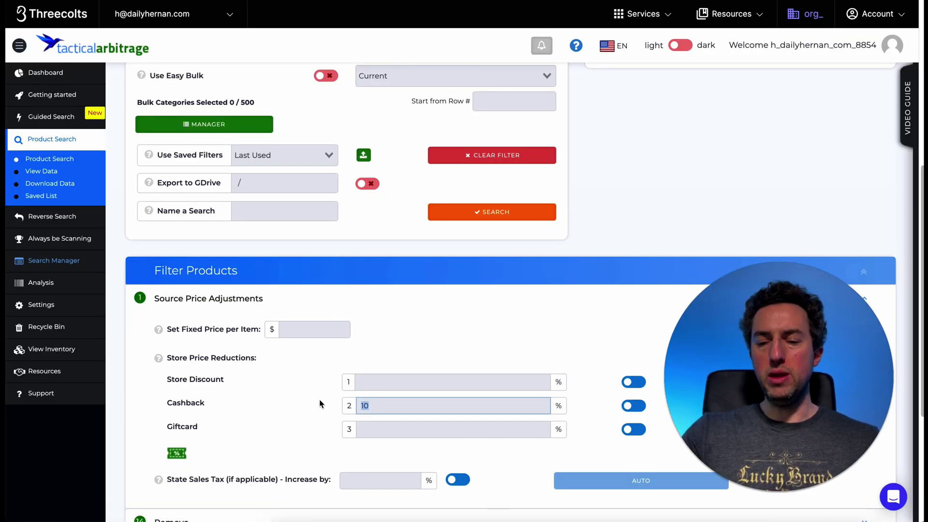
pyautogui.press('BackSpace')
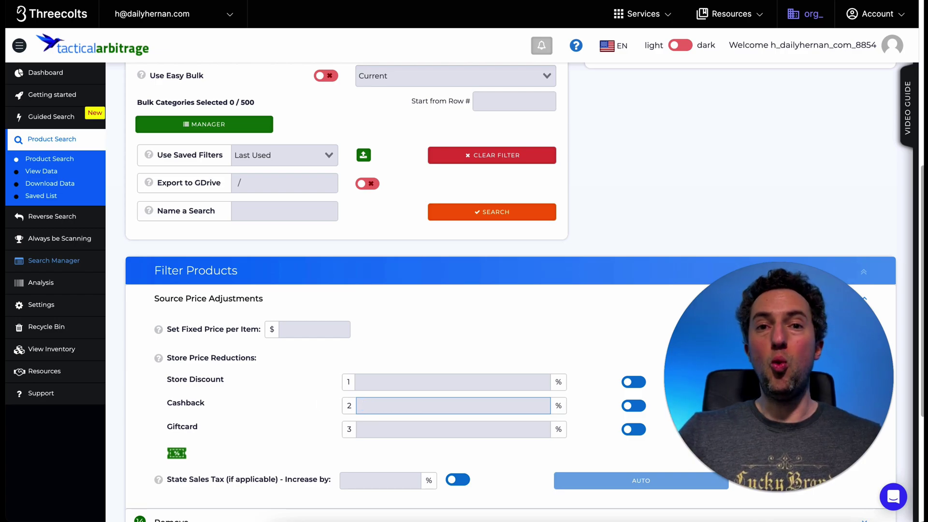
pyautogui.write('5')
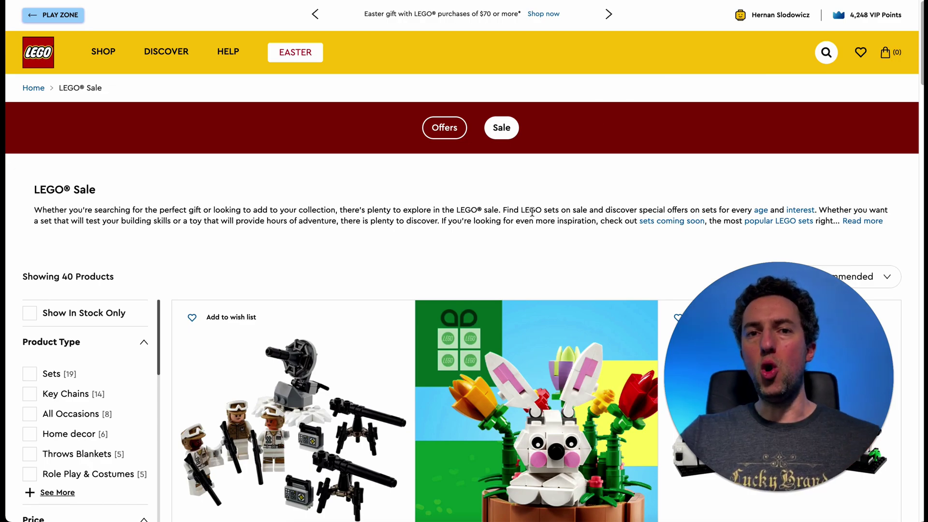
pyautogui.scroll(-5, 534, 215)
pyautogui.scroll(-5, 542, 221)
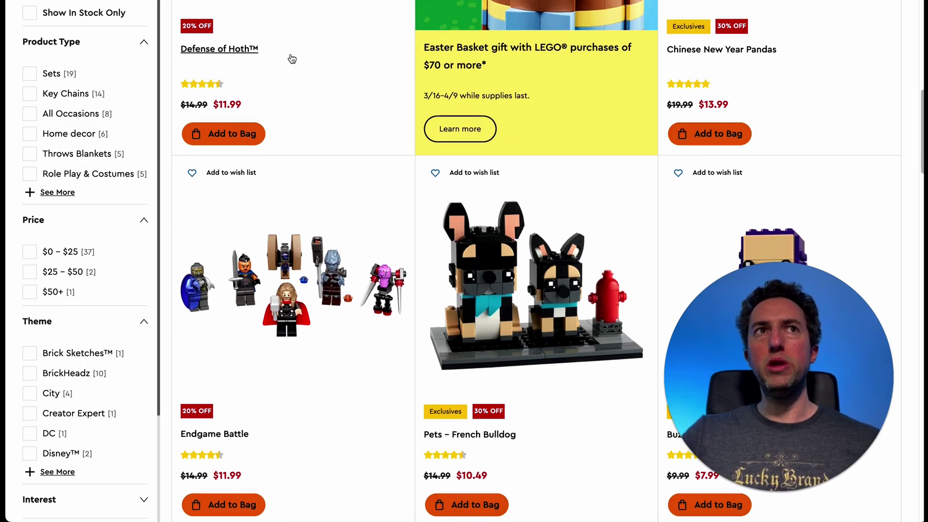
pyautogui.scroll(4, 483, 271)
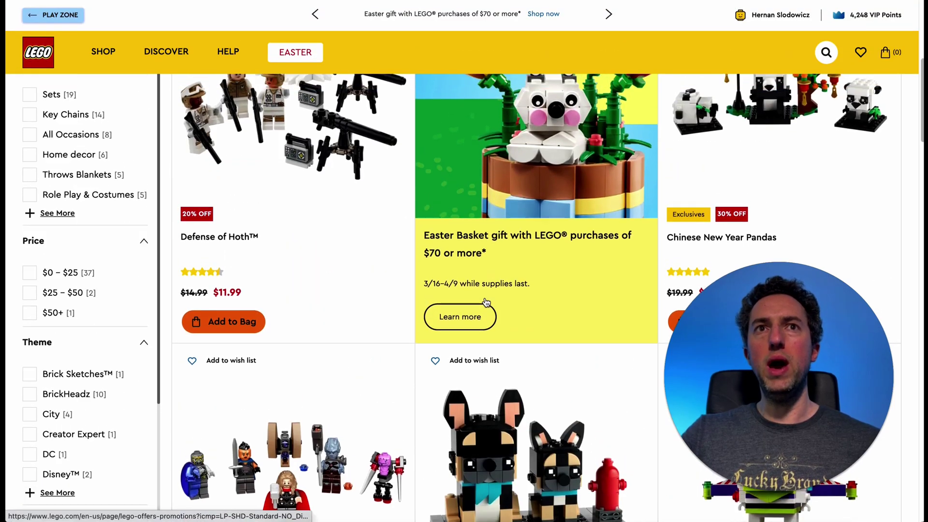
pyautogui.scroll(-5, 531, 305)
pyautogui.scroll(-5, 531, 305)
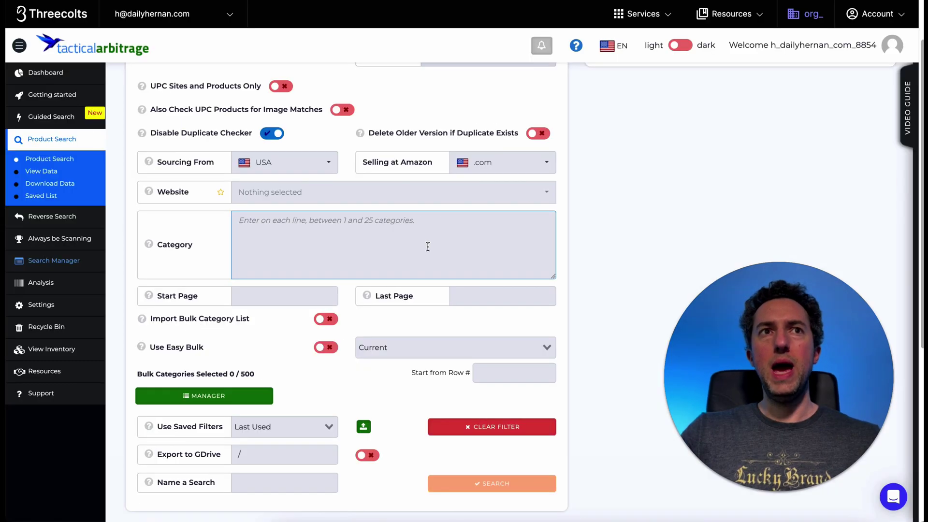
pyautogui.click(427, 245)
pyautogui.write('https://www.lego.com/en-us/categories/sales-and-deals')
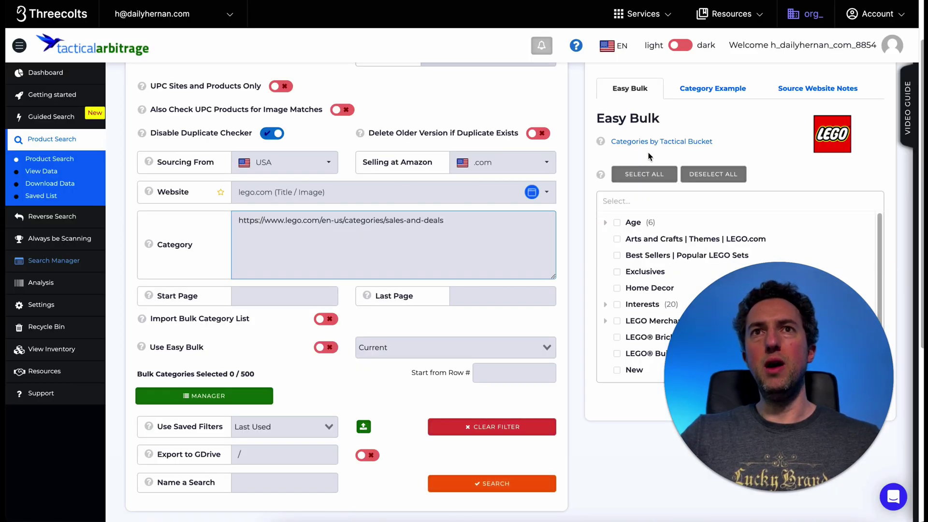
pyautogui.click(713, 88)
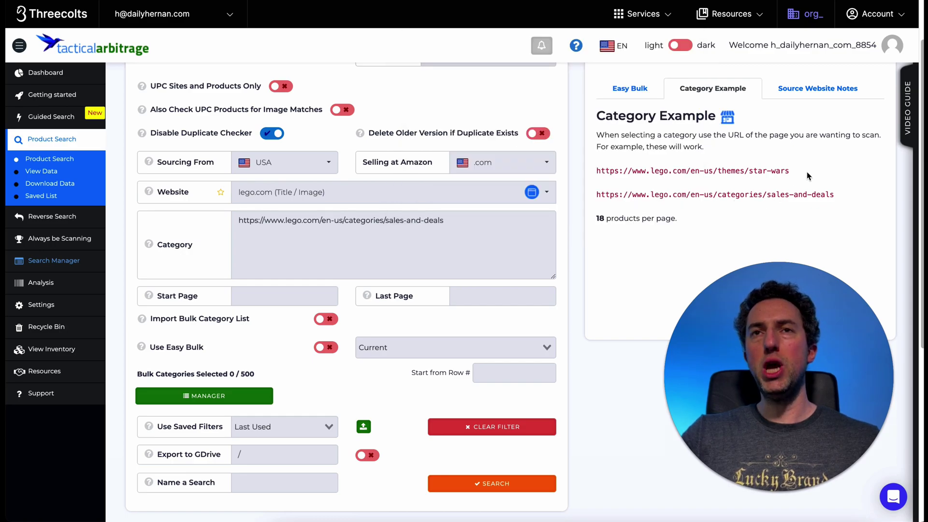
pyautogui.moveTo(788, 117)
pyautogui.mouseDown()
pyautogui.moveTo(546, 169)
pyautogui.moveTo(847, 232)
pyautogui.moveTo(716, 90)
pyautogui.mouseUp()
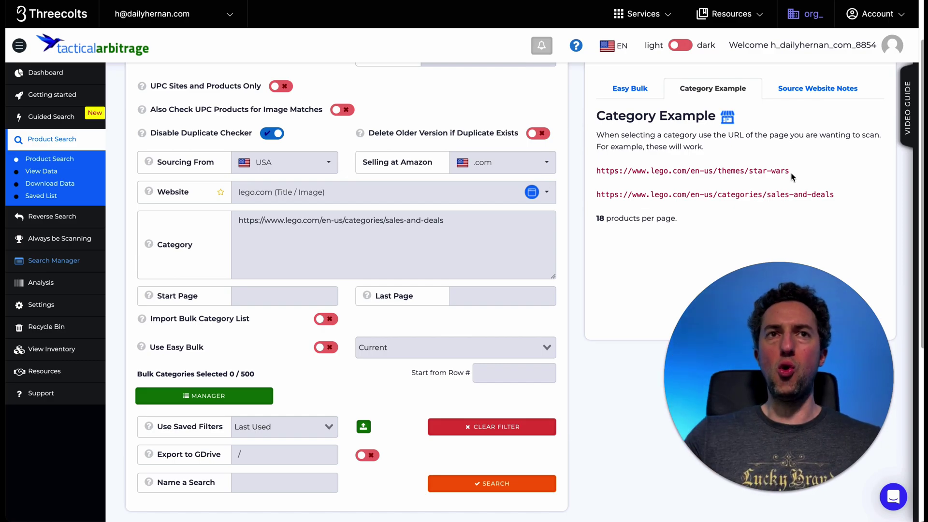
# Step: Limit the LEGO search to start page 1 and last page 2
pyautogui.click(290, 298)
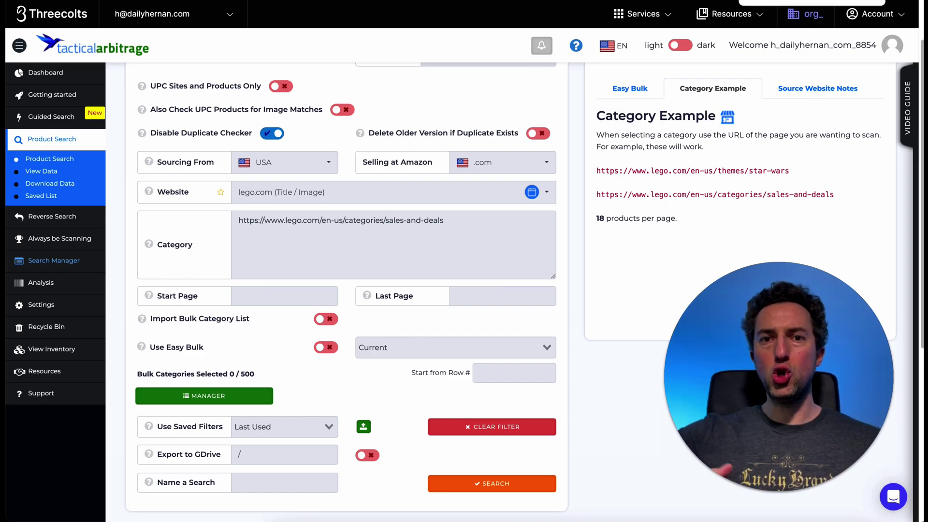
pyautogui.click(482, 296)
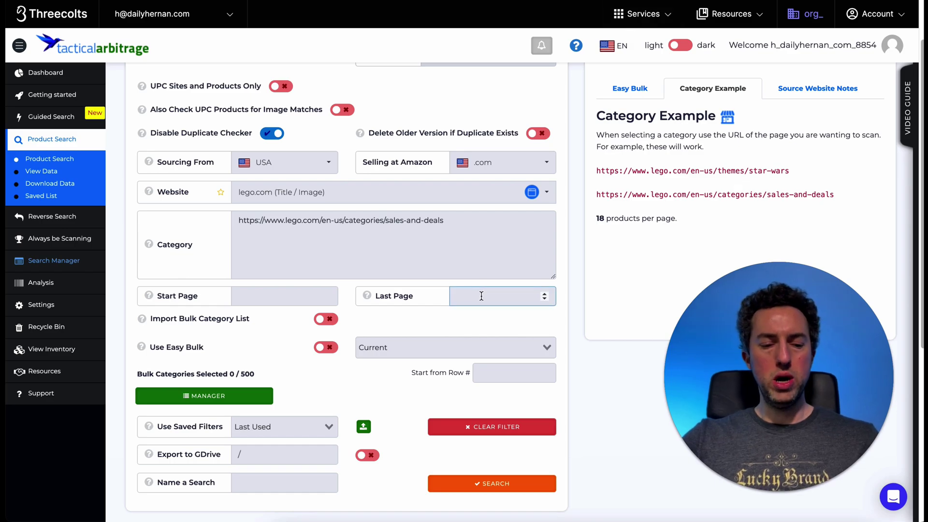
pyautogui.write('2')
pyautogui.click(309, 296)
pyautogui.write('1')
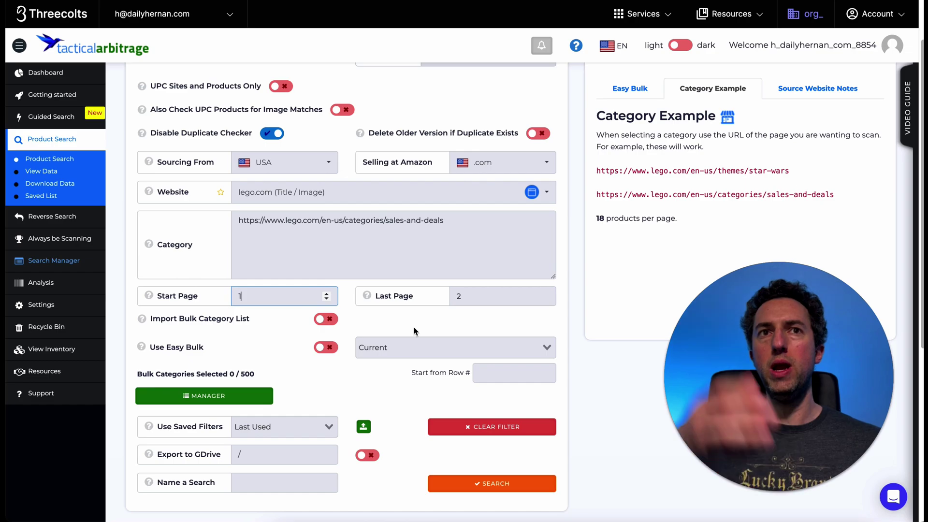
# Step: Try cashback reductions of 5% and 7.5% for the LEGO search and settle on 9.5%
pyautogui.scroll(-5, 406, 331)
pyautogui.scroll(-2, 399, 331)
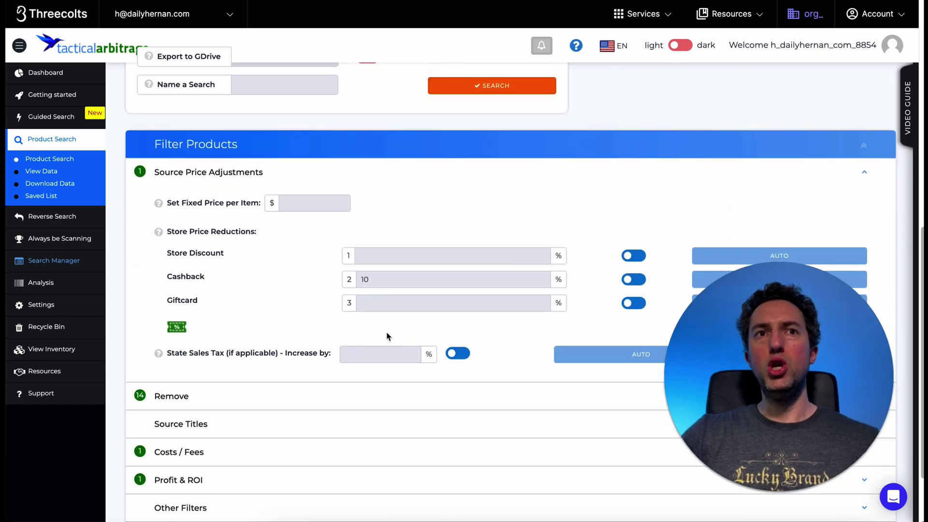
pyautogui.doubleClick(390, 280)
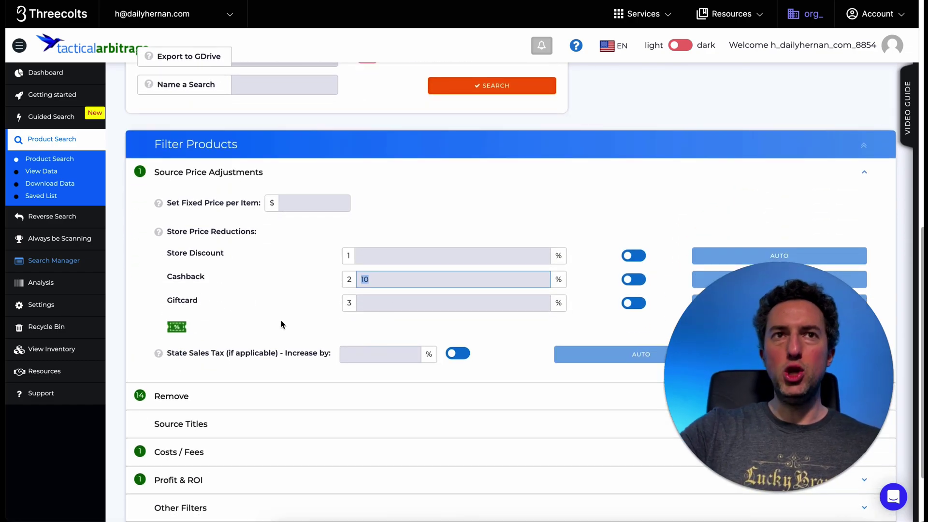
pyautogui.press('BackSpace')
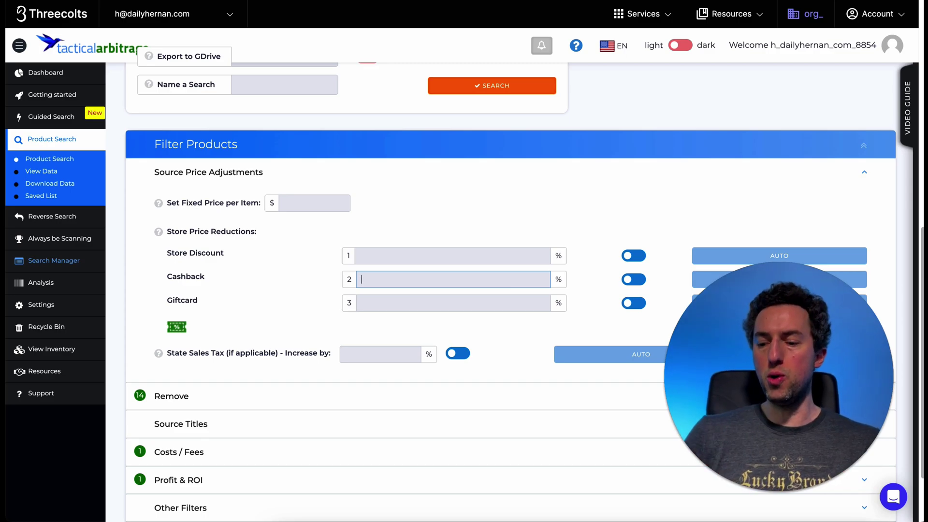
pyautogui.write('5')
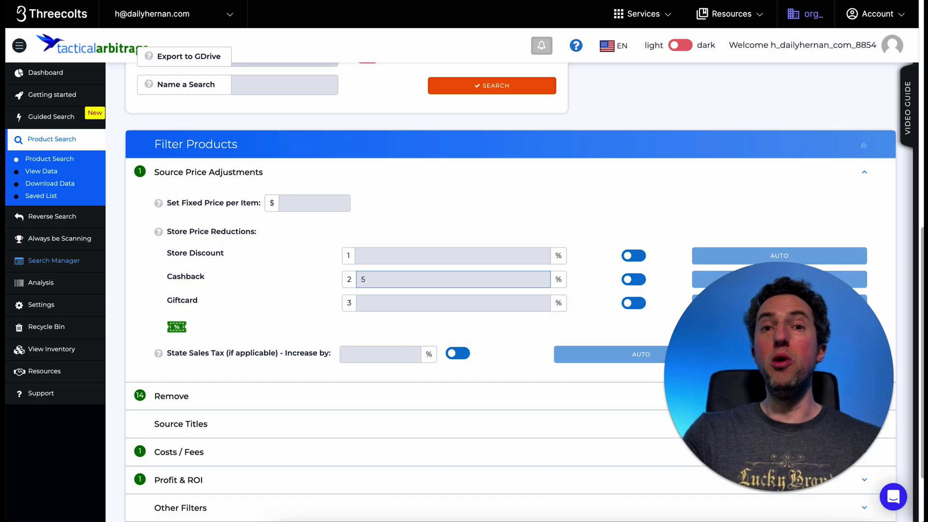
pyautogui.press('BackSpace')
pyautogui.write('7.5')
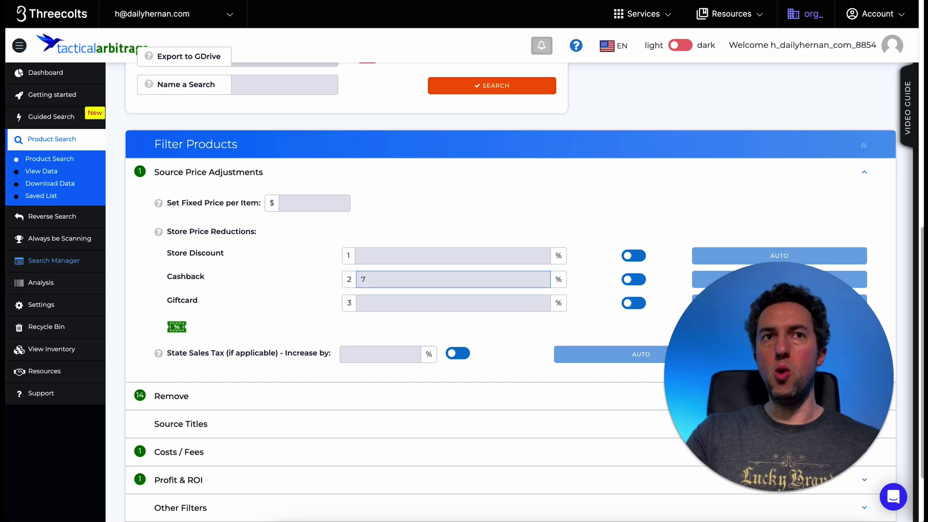
pyautogui.press('BackSpace')
pyautogui.press('BackSpace')
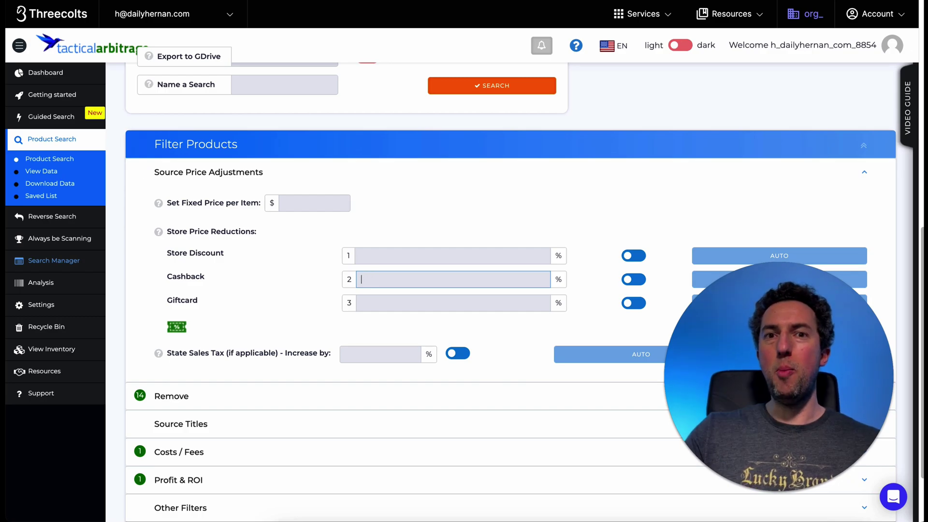
pyautogui.write('9.5')
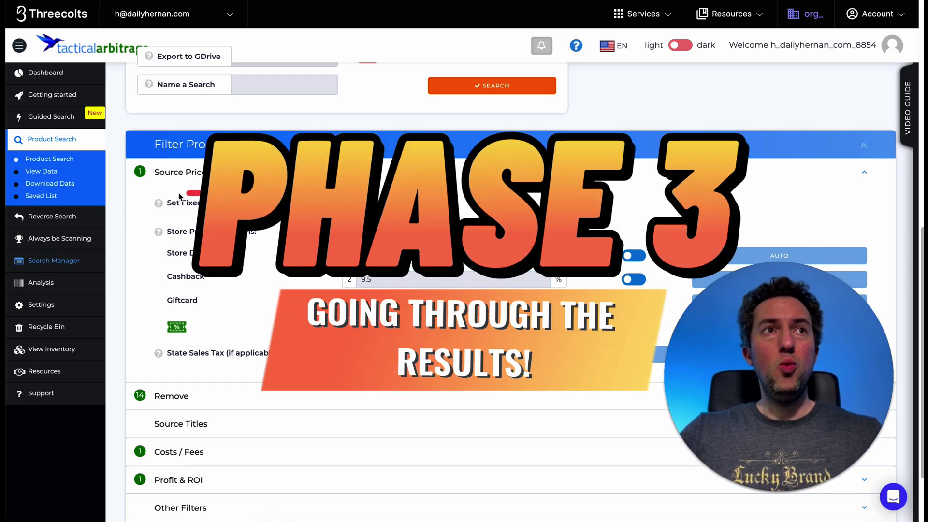
pyautogui.moveTo(179, 196)
pyautogui.mouseDown()
pyautogui.moveTo(90, 180)
pyautogui.moveTo(63, 164)
pyautogui.moveTo(87, 183)
pyautogui.mouseUp()
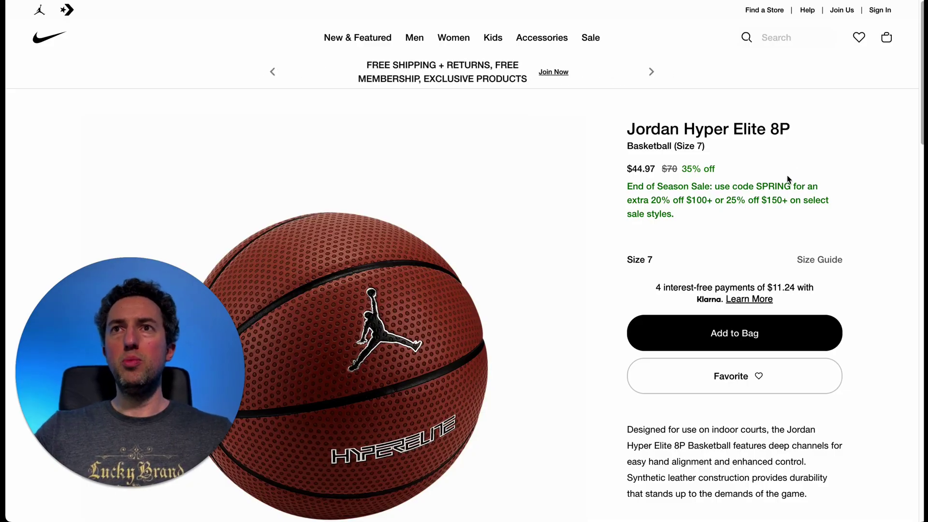
# Step: Compare Nike's price for the Jordan Hyper Elite 8P basketball with its Amazon listing, examining the 30-day buy box, FBA offers and profit in SellerAmp
pyautogui.moveTo(780, 92)
pyautogui.mouseDown()
pyautogui.moveTo(583, 164)
pyautogui.moveTo(653, 128)
pyautogui.mouseUp()
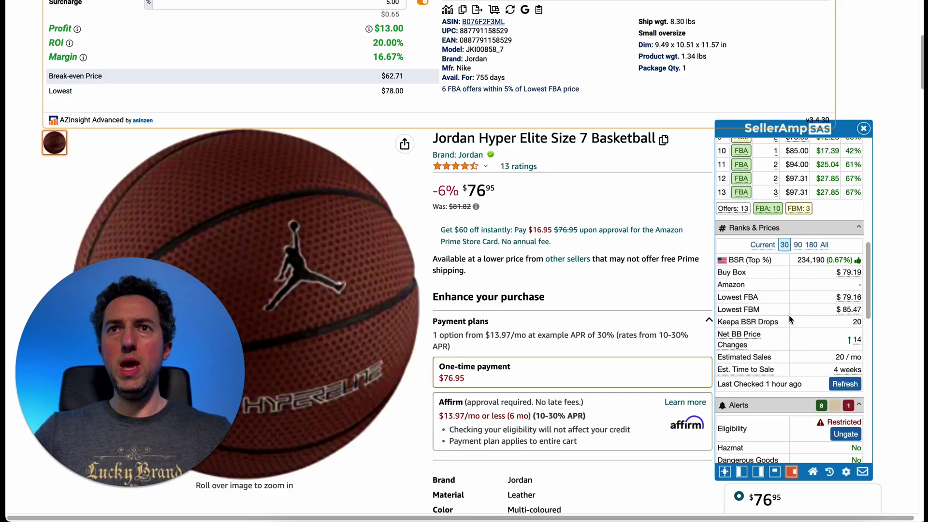
pyautogui.moveTo(745, 260)
pyautogui.mouseDown()
pyautogui.moveTo(699, 275)
pyautogui.moveTo(870, 302)
pyautogui.moveTo(824, 264)
pyautogui.moveTo(740, 263)
pyautogui.mouseUp()
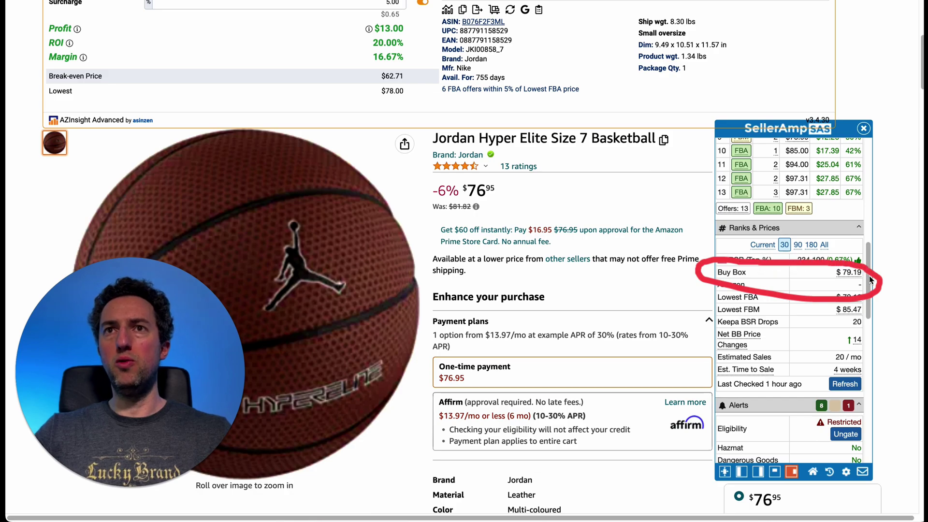
pyautogui.moveTo(802, 330); pyautogui.dragTo(839, 278)
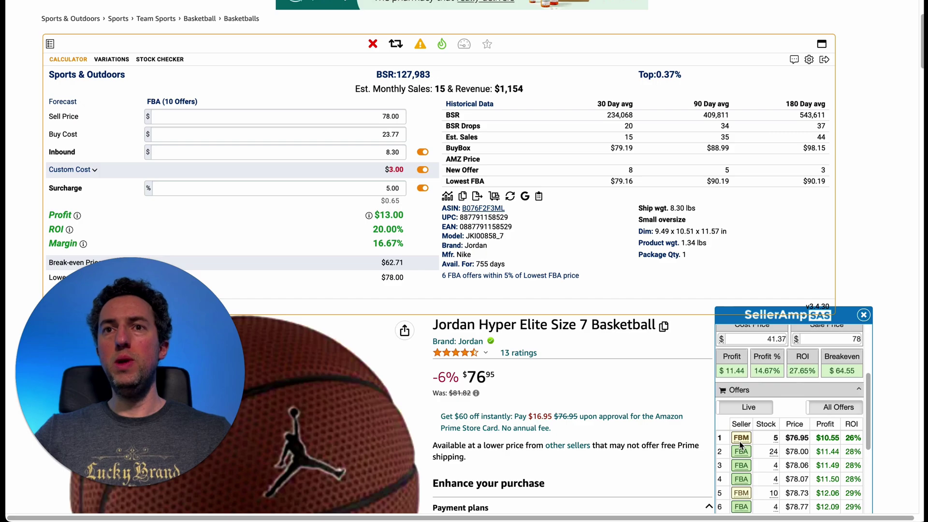
pyautogui.moveTo(739, 437)
pyautogui.mouseDown()
pyautogui.moveTo(707, 461)
pyautogui.moveTo(850, 471)
pyautogui.moveTo(876, 457)
pyautogui.moveTo(738, 438)
pyautogui.mouseUp()
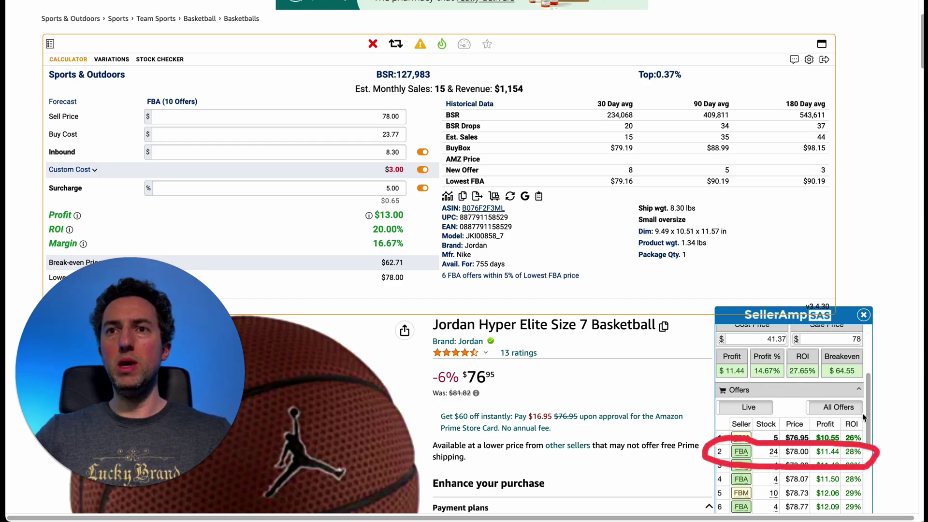
pyautogui.moveTo(865, 415); pyautogui.dragTo(821, 439)
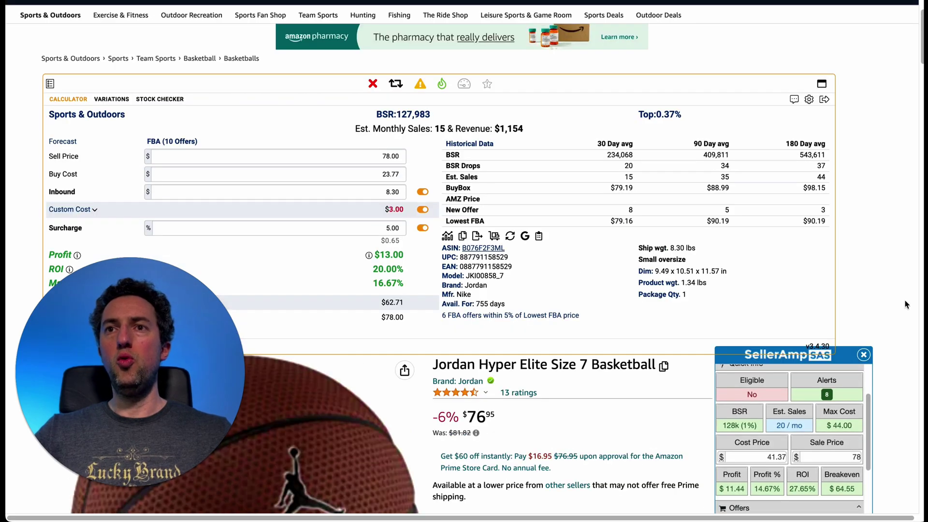
pyautogui.scroll(-2, 902, 300)
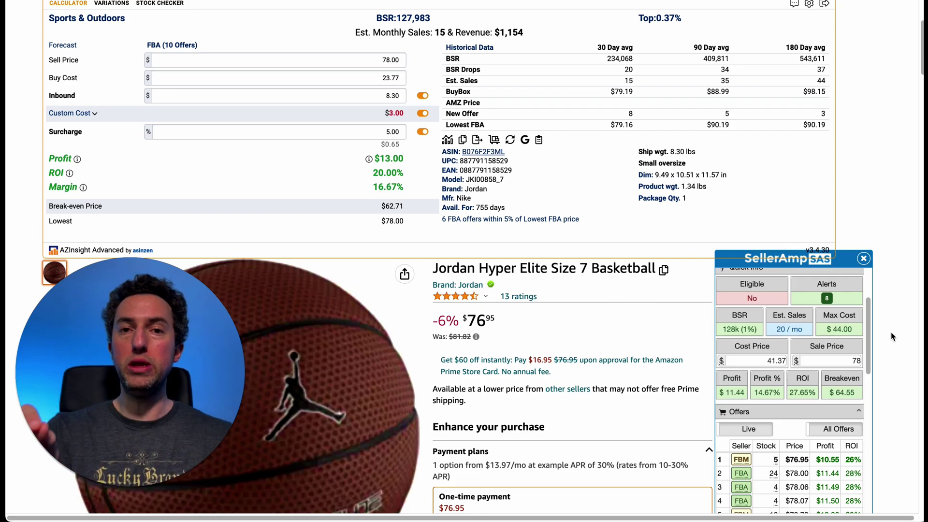
# Step: Check Nike's price for the basketball, enter 44.97 as the SellerAmp cost price and reduce it for cashback to 41.37
pyautogui.moveTo(892, 422)
pyautogui.mouseDown()
pyautogui.moveTo(817, 320)
pyautogui.moveTo(856, 302)
pyautogui.moveTo(874, 340)
pyautogui.mouseUp()
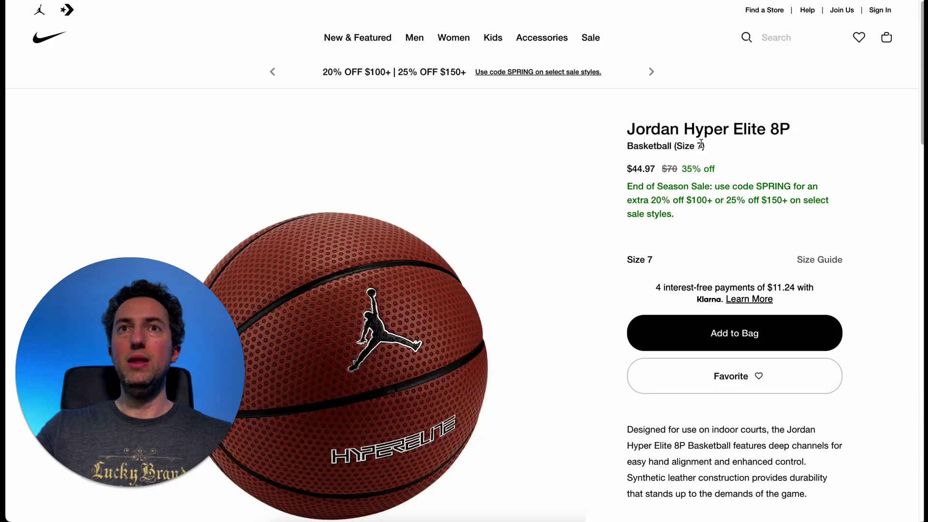
pyautogui.moveTo(702, 144); pyautogui.dragTo(599, 152)
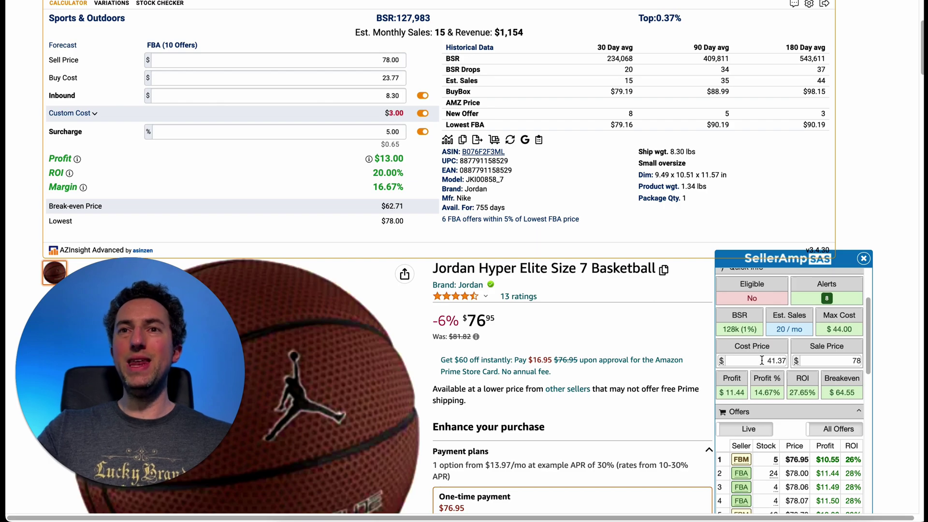
pyautogui.doubleClick(763, 361)
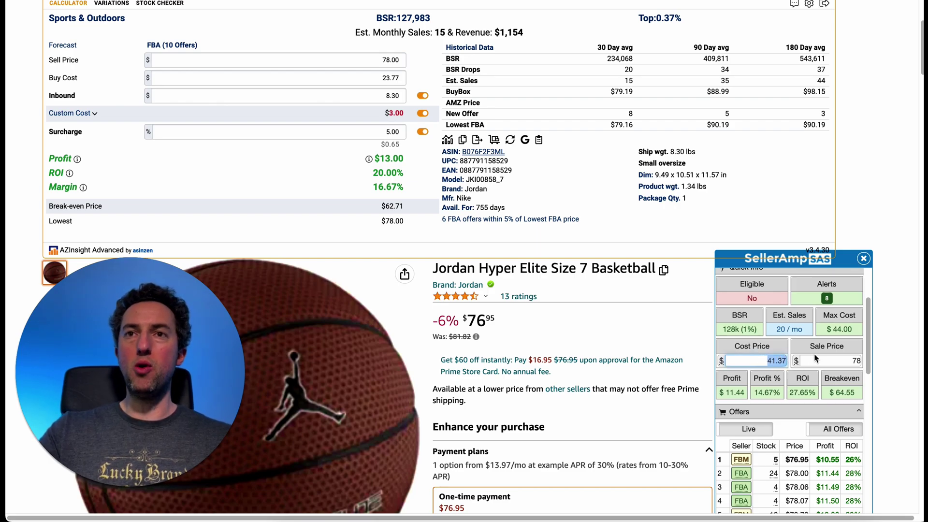
pyautogui.write('44.97')
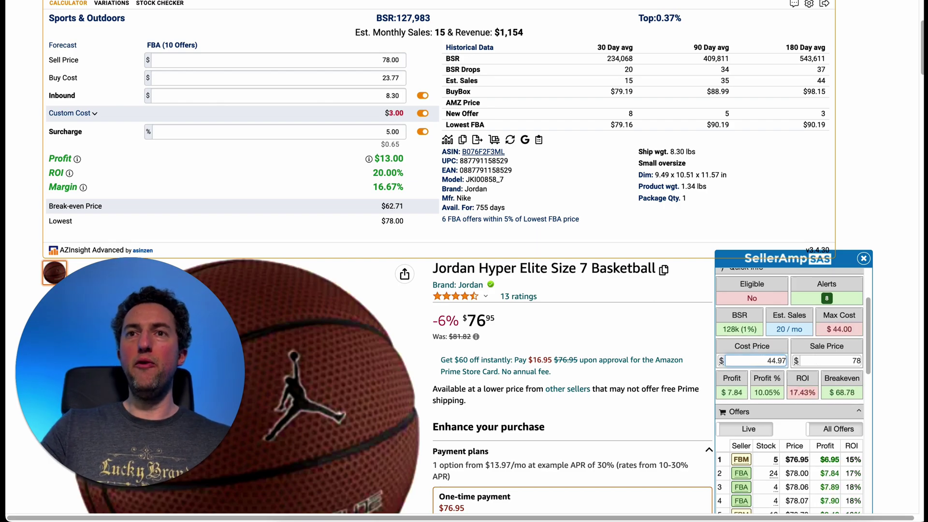
pyautogui.write('*.9')
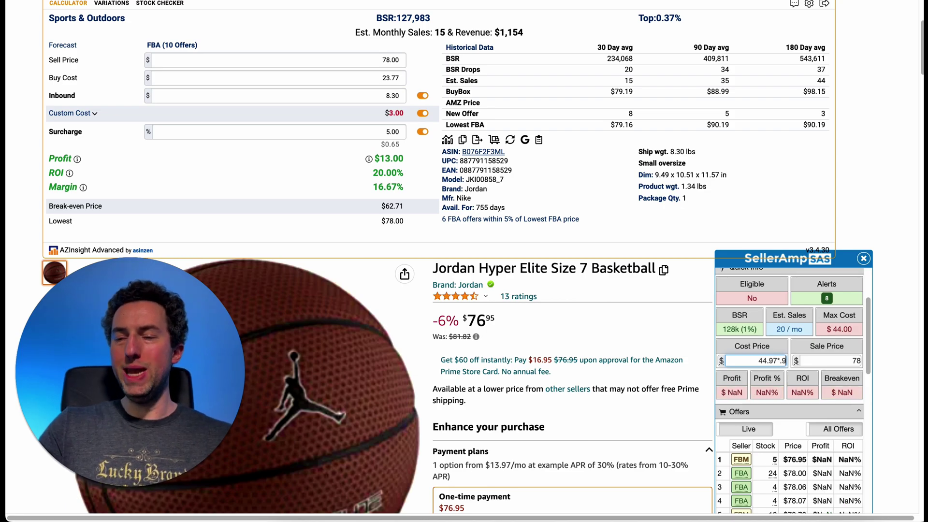
pyautogui.press('Return')
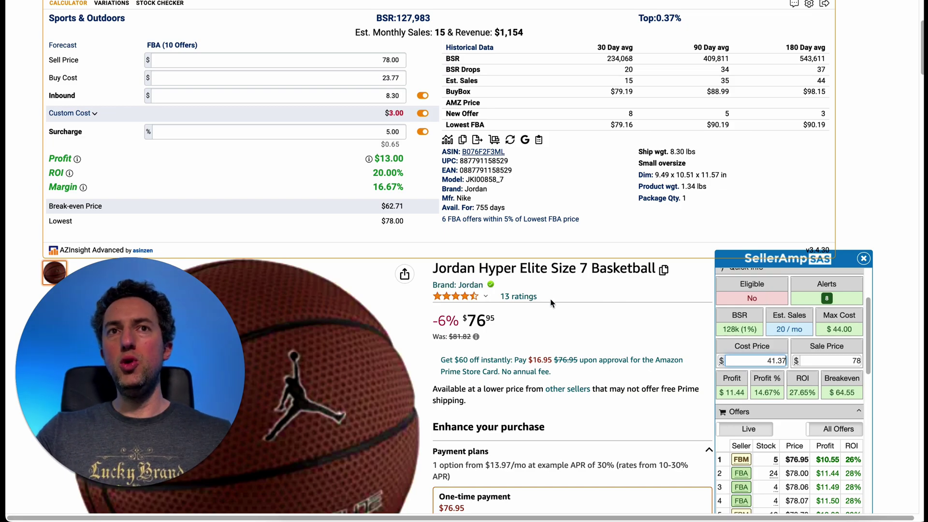
pyautogui.moveTo(554, 312); pyautogui.dragTo(467, 271)
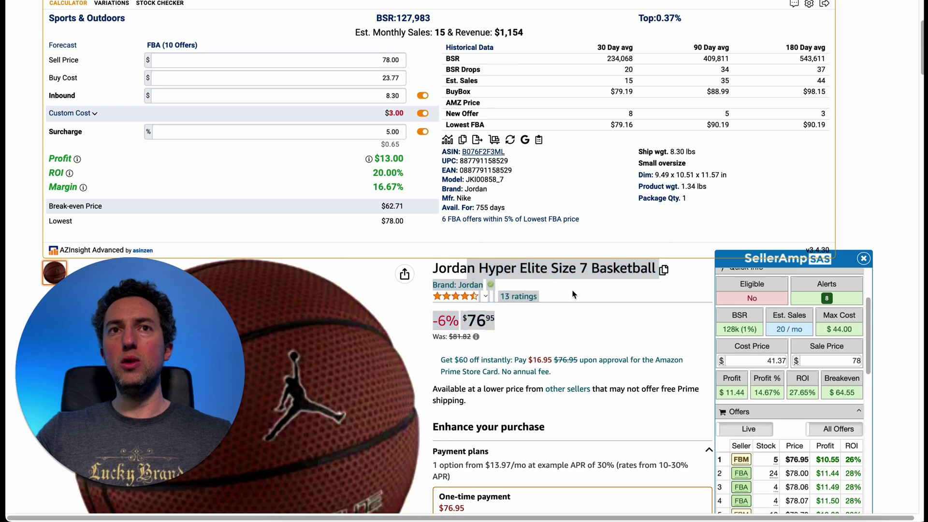
pyautogui.moveTo(595, 303)
pyautogui.mouseDown()
pyautogui.moveTo(505, 259)
pyautogui.moveTo(510, 276)
pyautogui.mouseUp()
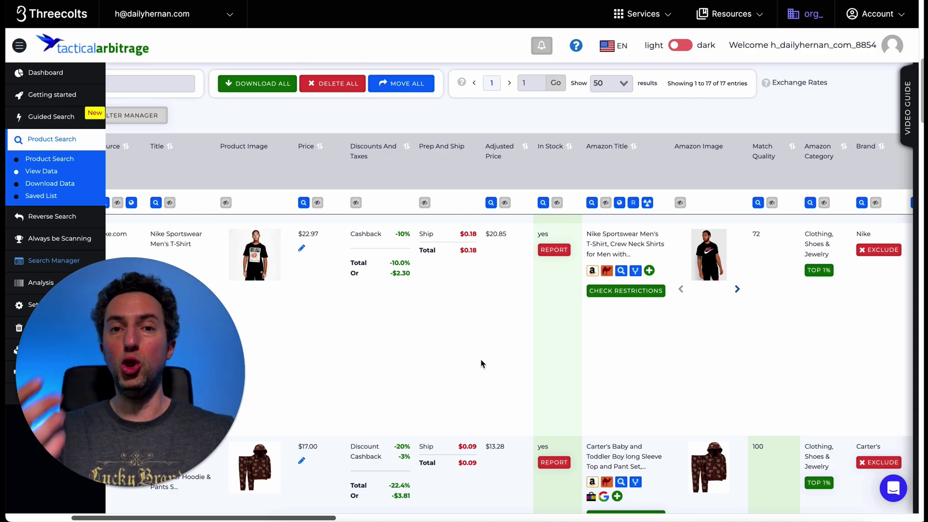
# Step: Compare the source images with the Amazon images for the two Nike Sportswear Men's T-Shirt results, marking both pictures
pyautogui.moveTo(461, 395)
pyautogui.mouseDown()
pyautogui.moveTo(326, 326)
pyautogui.moveTo(289, 292)
pyautogui.moveTo(292, 284)
pyautogui.mouseUp()
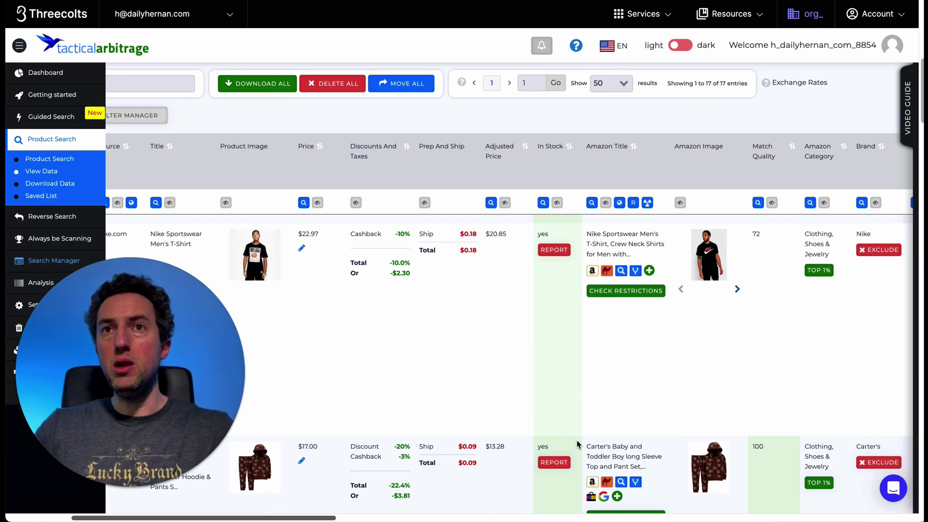
pyautogui.moveTo(576, 440)
pyautogui.mouseDown()
pyautogui.moveTo(709, 313)
pyautogui.moveTo(672, 283)
pyautogui.moveTo(747, 196)
pyautogui.moveTo(732, 298)
pyautogui.mouseUp()
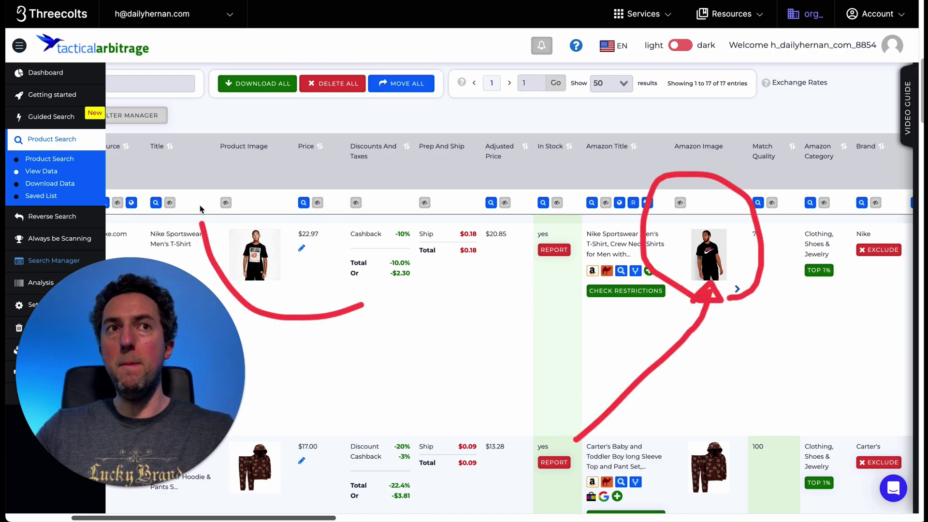
pyautogui.scroll(2, 288, 369)
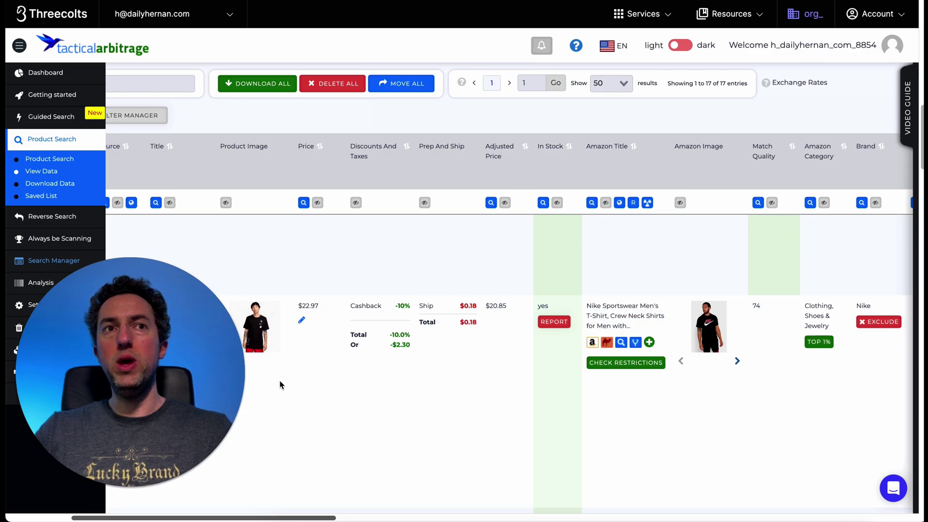
pyautogui.moveTo(321, 372)
pyautogui.mouseDown()
pyautogui.moveTo(338, 305)
pyautogui.moveTo(333, 373)
pyautogui.mouseUp()
pyautogui.moveTo(687, 381)
pyautogui.mouseDown()
pyautogui.moveTo(605, 287)
pyautogui.moveTo(739, 394)
pyautogui.moveTo(692, 402)
pyautogui.mouseUp()
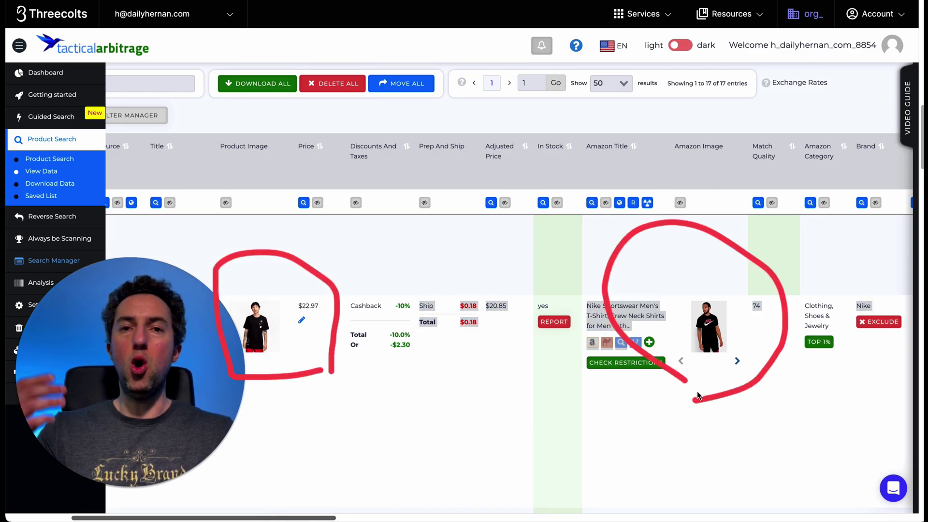
pyautogui.press('ctrl')
pyautogui.press('ctrl')
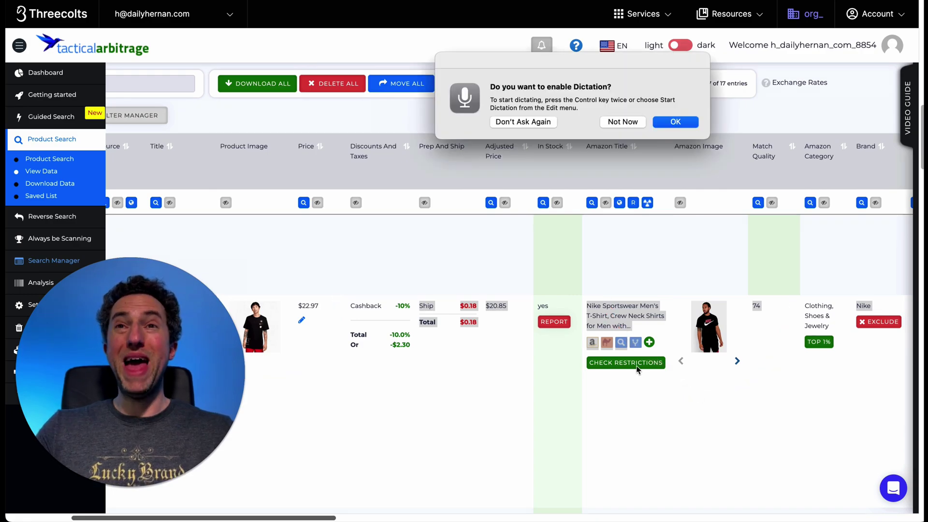
pyautogui.press('Escape')
# Step: Compare the Wilson golf club result's source product with its matched Amazon listing for the WILSON Junior Profile JGI Complete Golf Set
pyautogui.scroll(-5, 268, 312)
pyautogui.moveTo(268, 312)
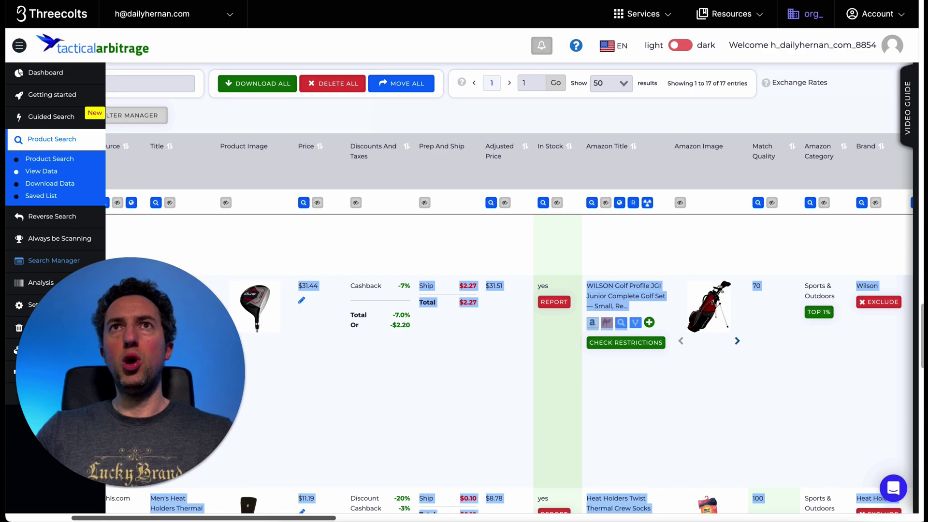
pyautogui.click(196, 290)
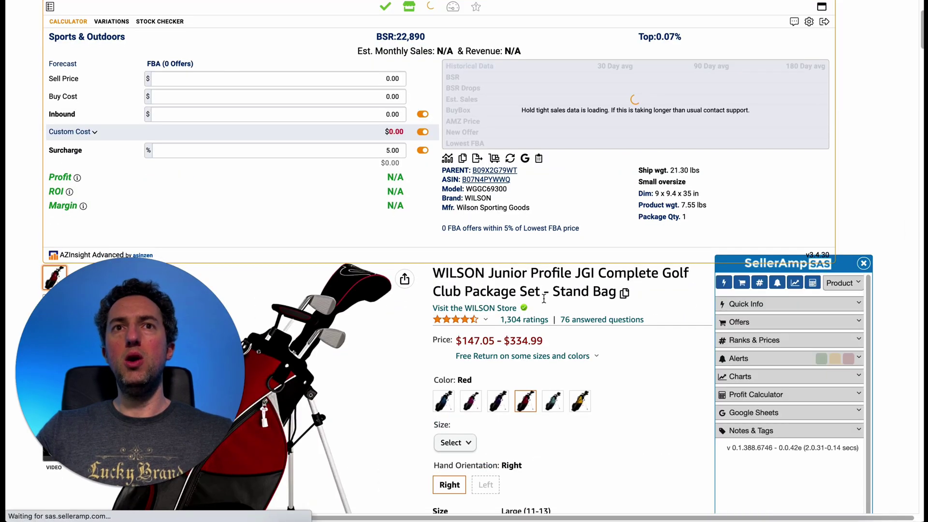
pyautogui.scroll(-3, 556, 297)
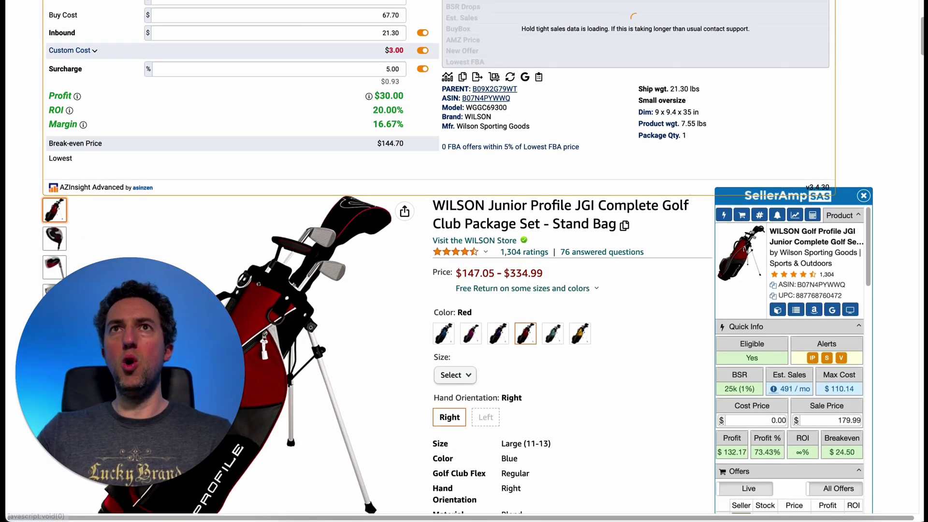
pyautogui.hotkey('ctrl', 'shift', 'Tab')
pyautogui.hotkey('ctrl', 'Tab')
pyautogui.hotkey('ctrl', 'Tab')
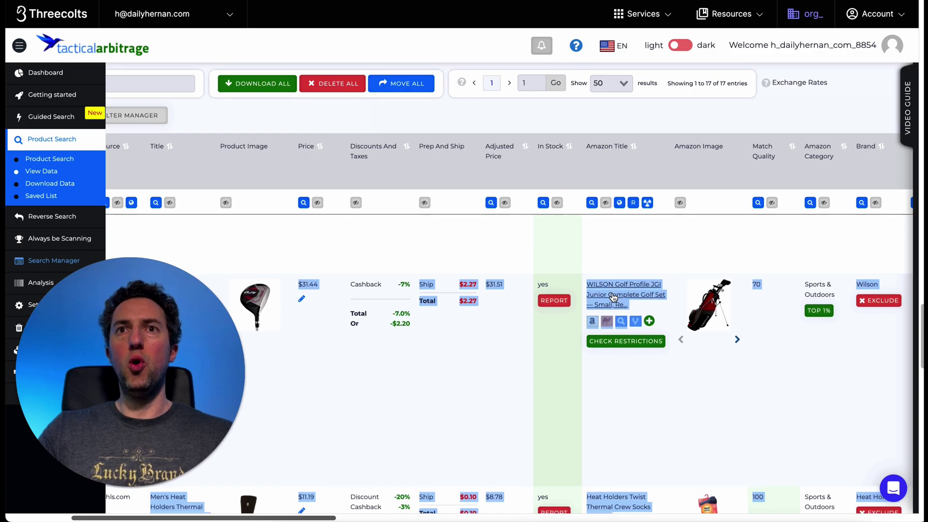
pyautogui.scroll(-2, 613, 297)
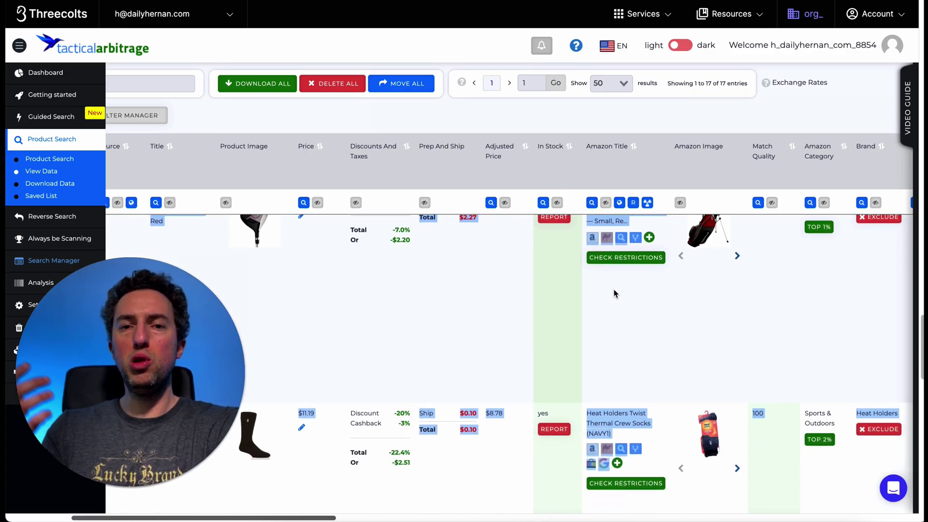